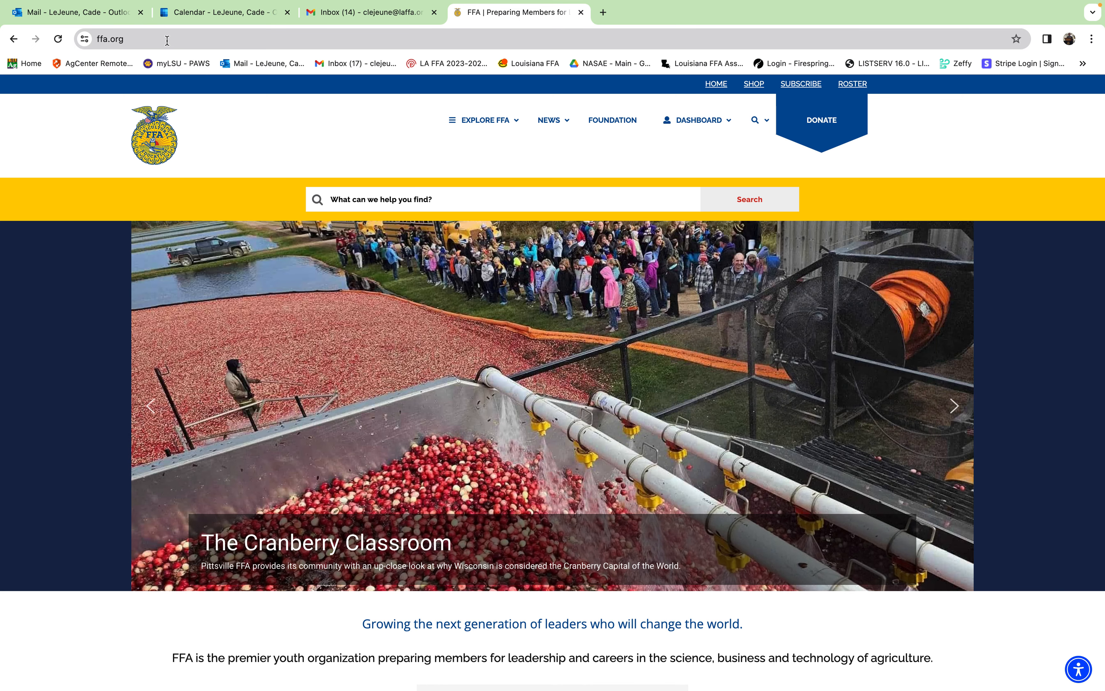
# Open the chapter profile from the Teachers | Advisors dashboard and go to its Annual Report Data.
pyautogui.moveTo(705, 129)
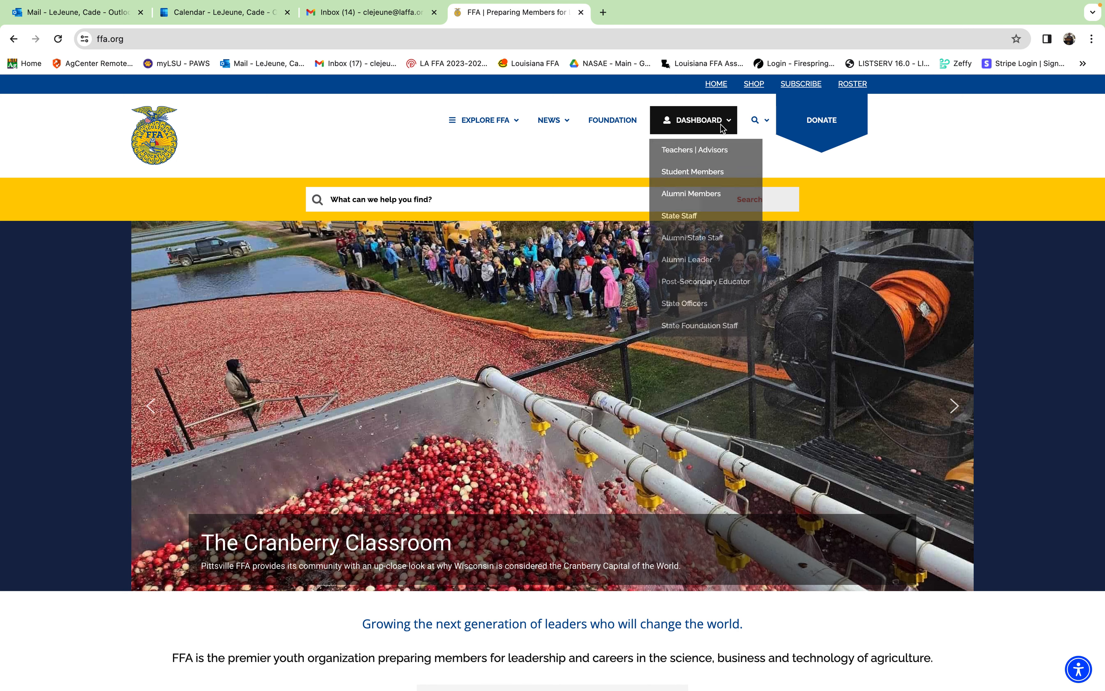
pyautogui.click(698, 146)
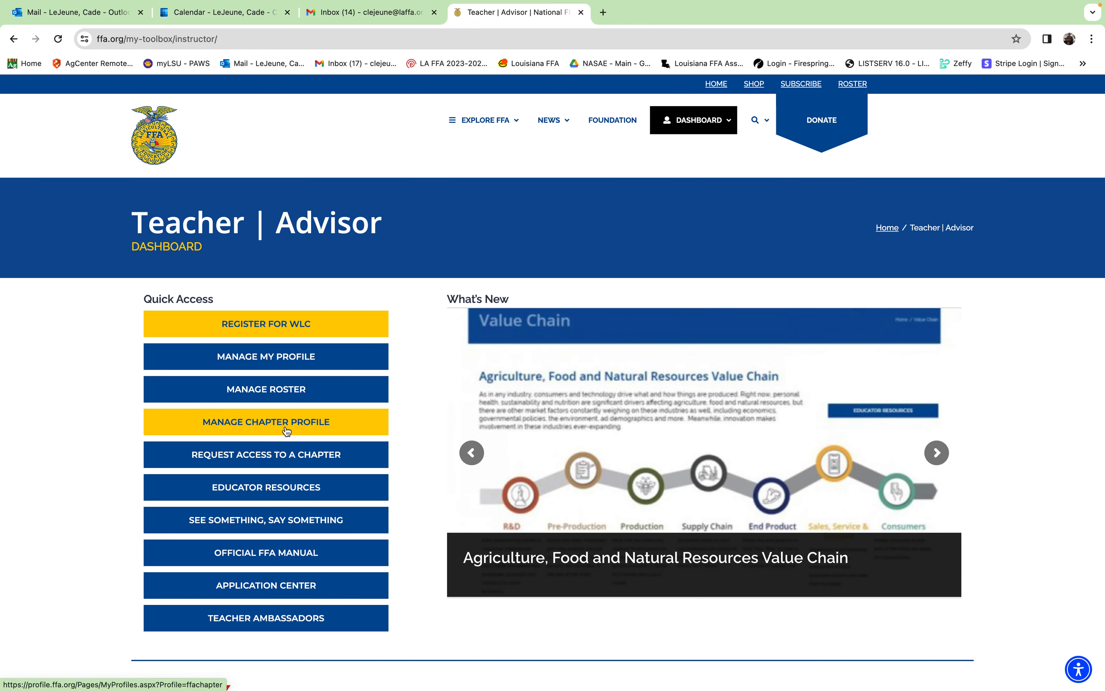
pyautogui.click(286, 422)
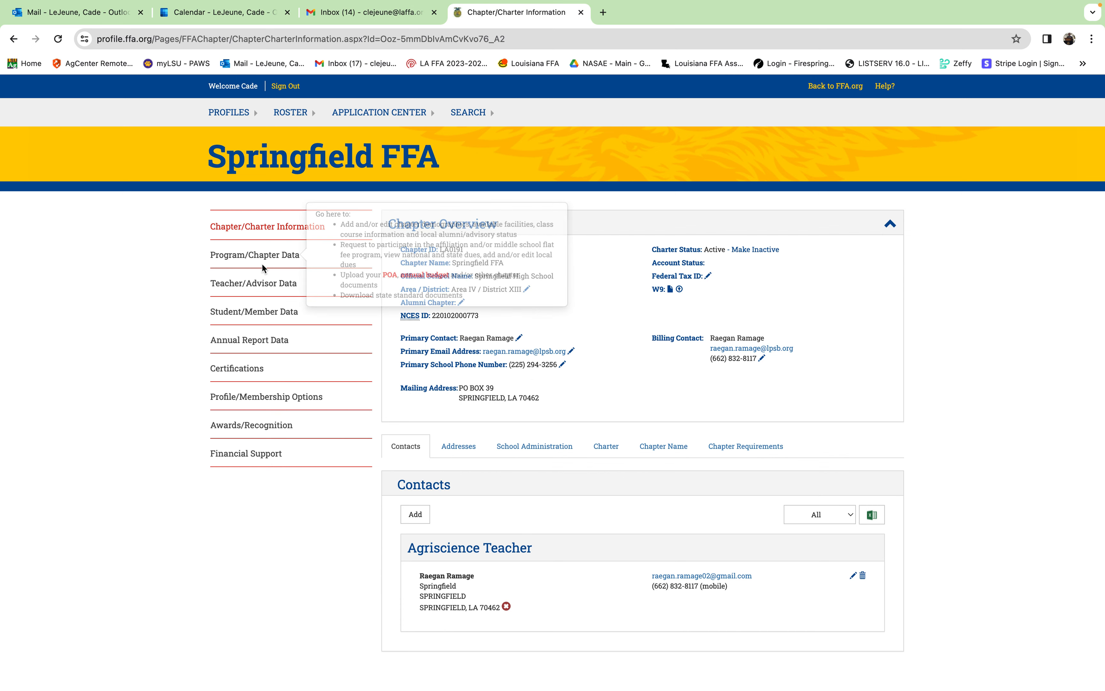
pyautogui.click(265, 346)
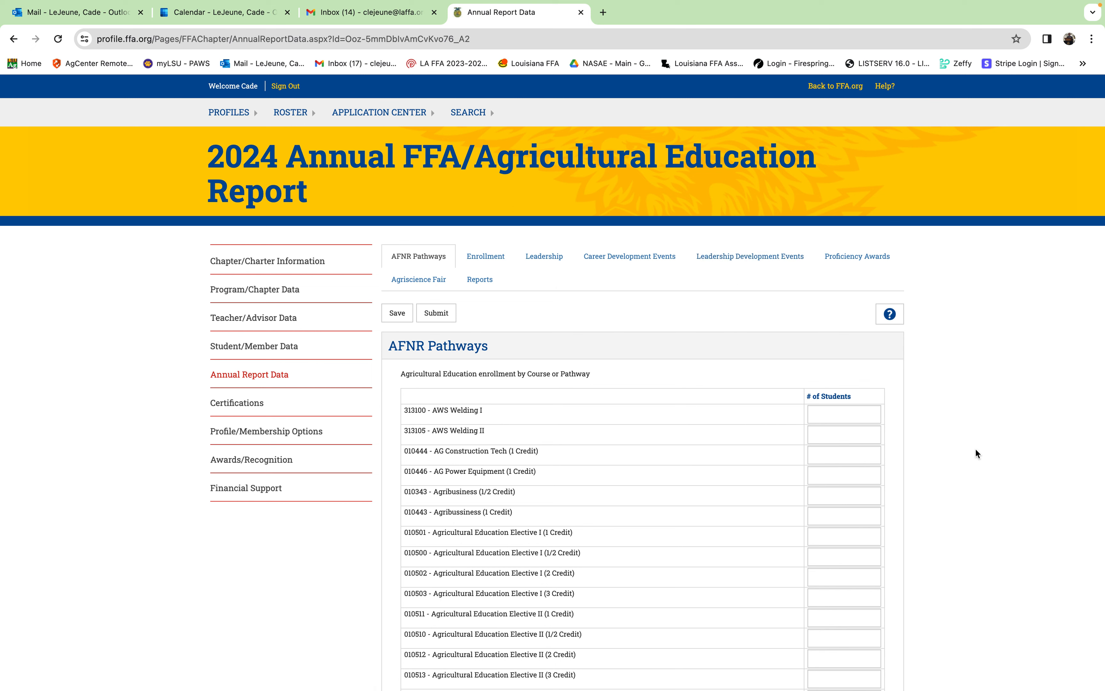
# Examine the AFNR Pathways course list with its student count fields and the program totals at its end.
pyautogui.scroll(-2, 976, 451)
pyautogui.scroll(-2, 975, 450)
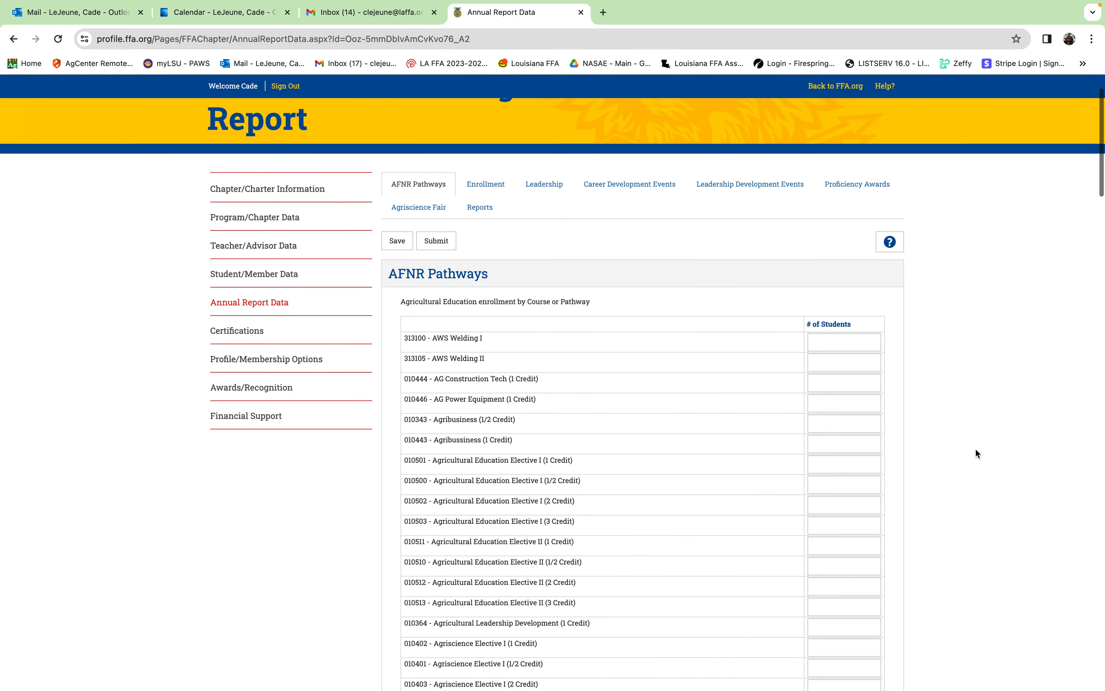
pyautogui.scroll(-3, 975, 450)
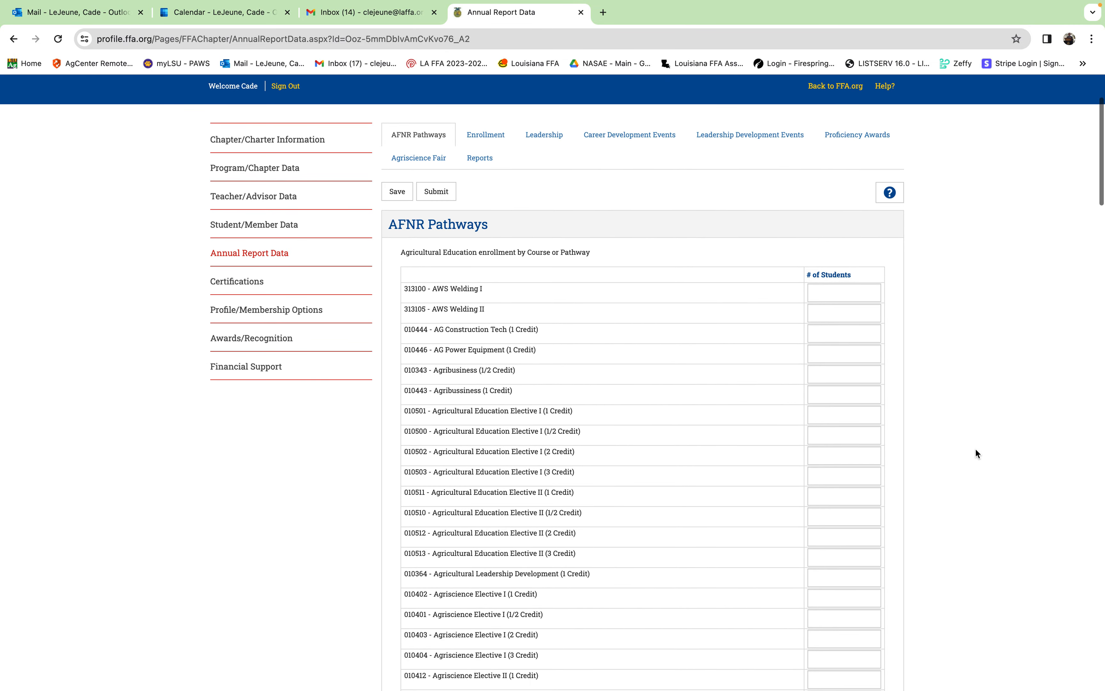
pyautogui.scroll(-2, 976, 450)
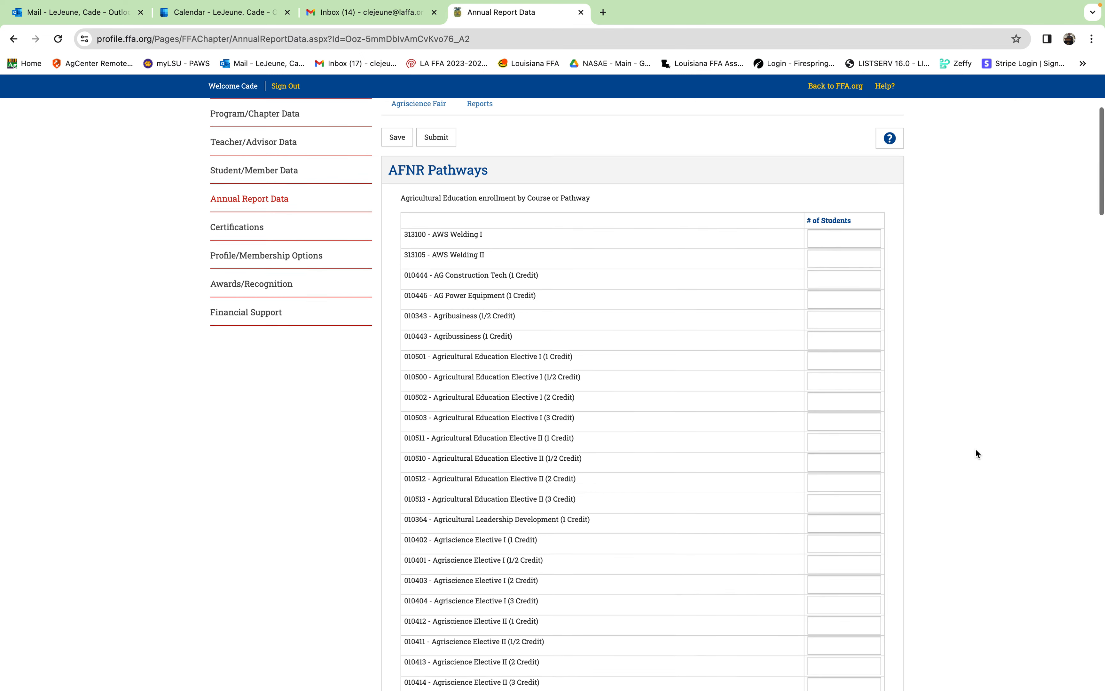
pyautogui.scroll(-1, 975, 450)
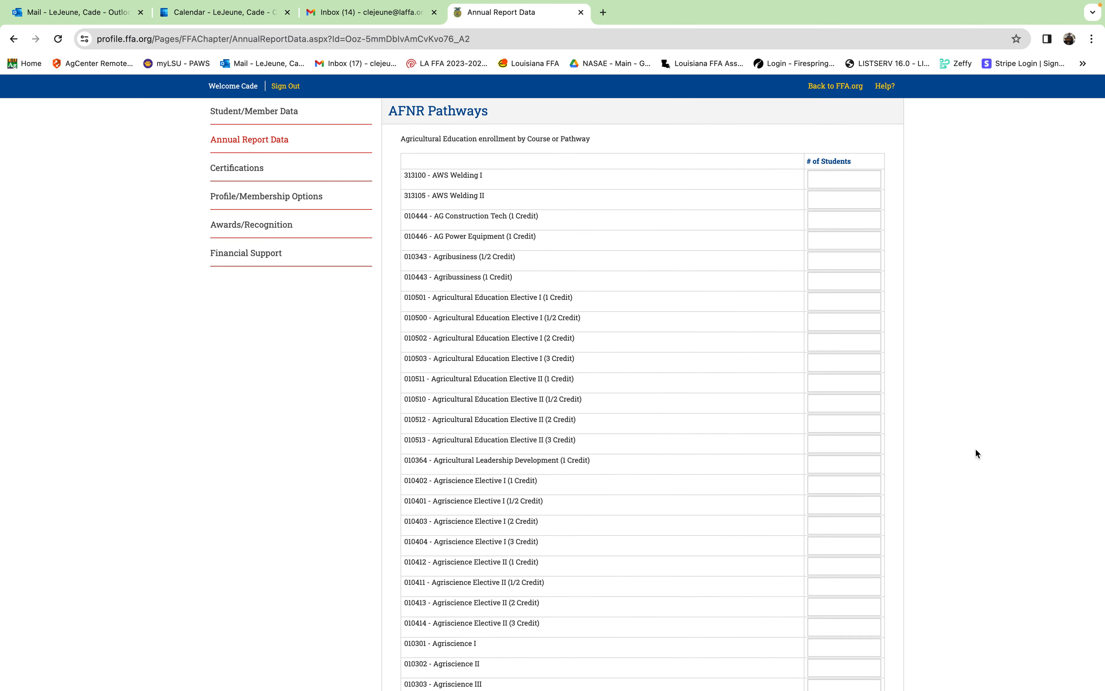
pyautogui.scroll(-4, 672, 440)
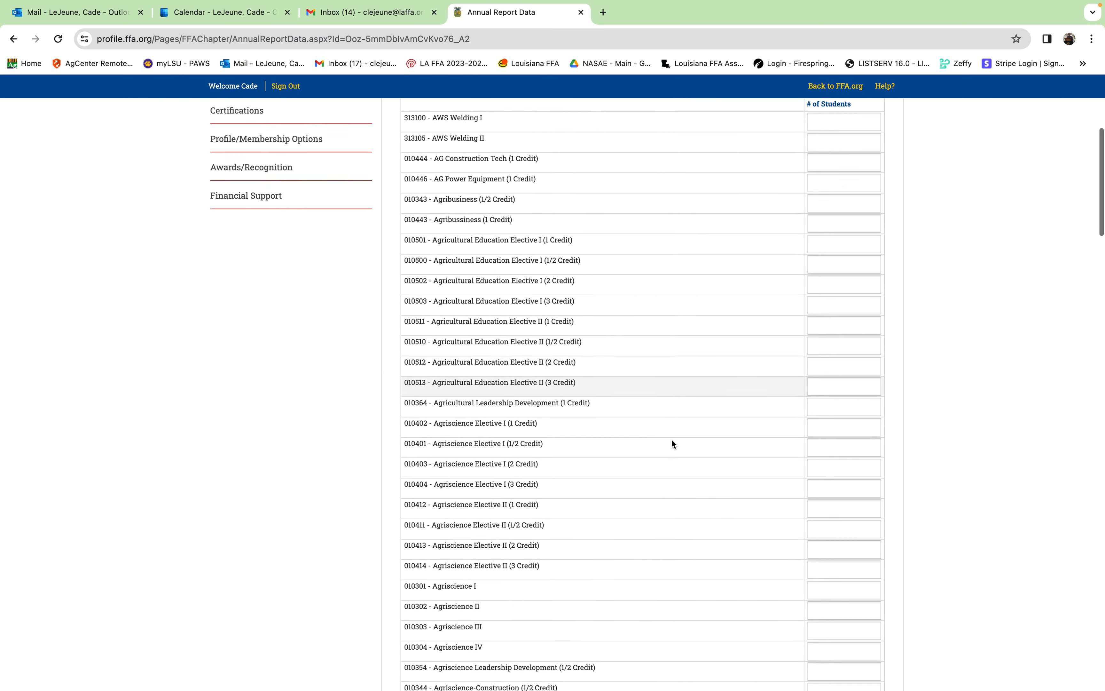
pyautogui.scroll(-4, 672, 443)
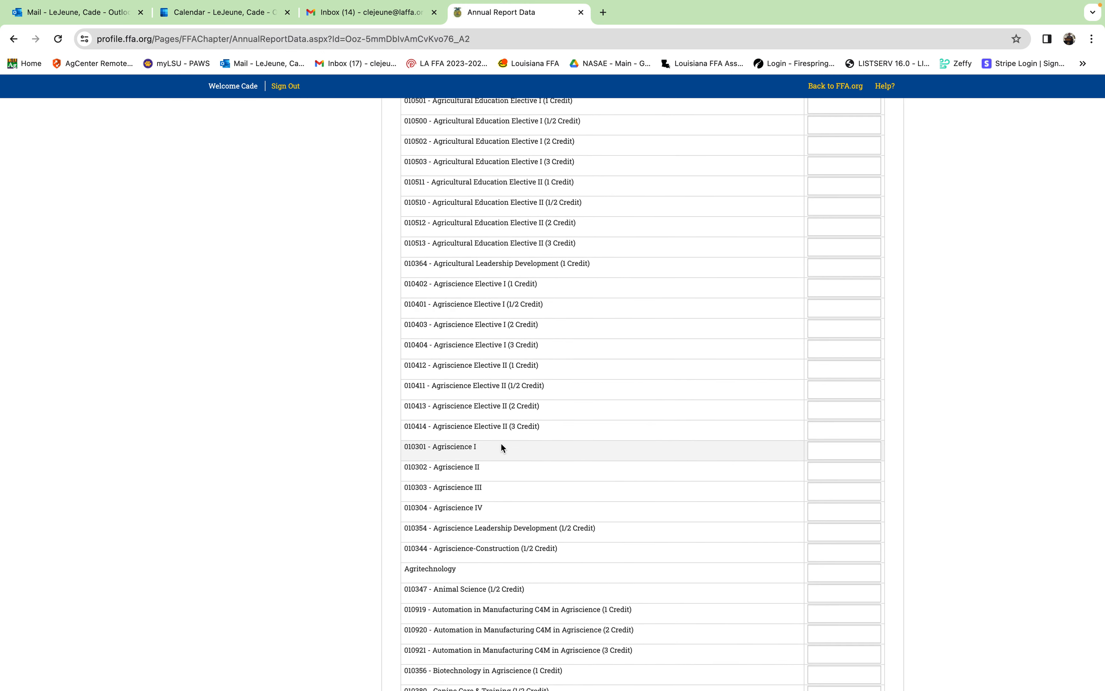
pyautogui.scroll(-5, 686, 520)
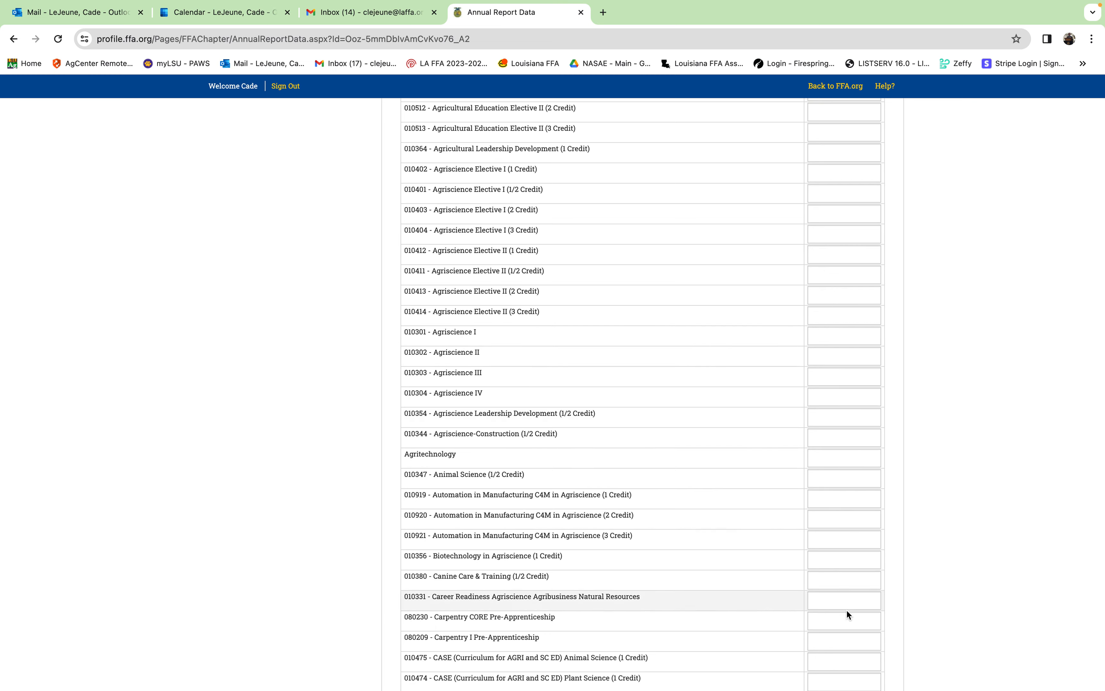
pyautogui.scroll(4, 819, 432)
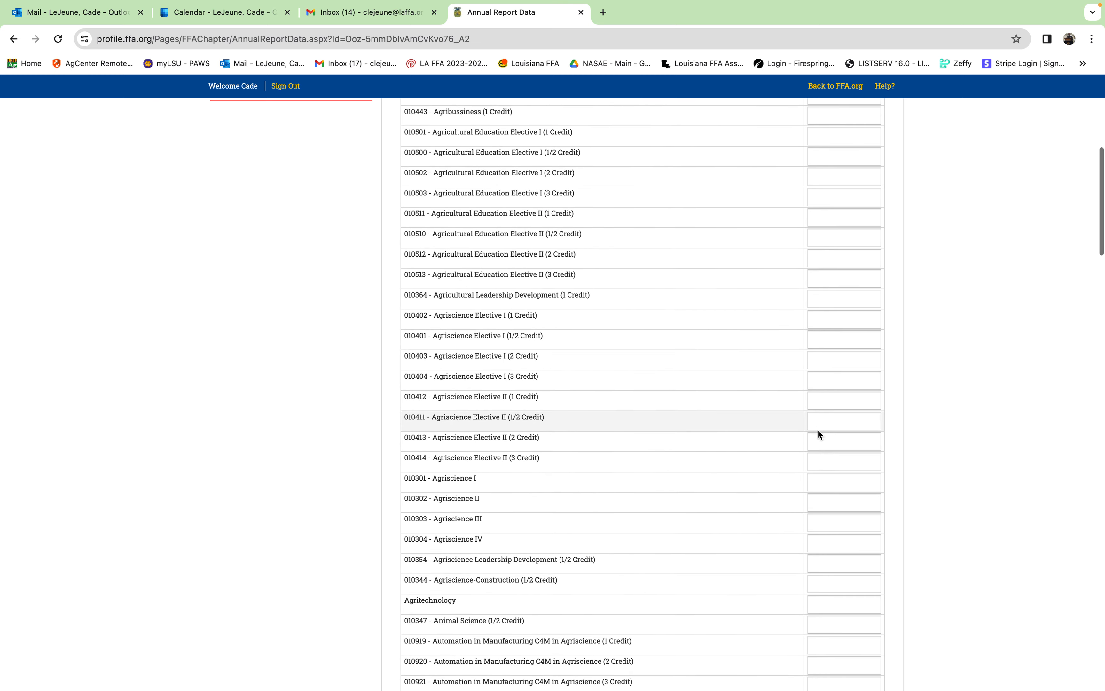
pyautogui.scroll(5, 818, 431)
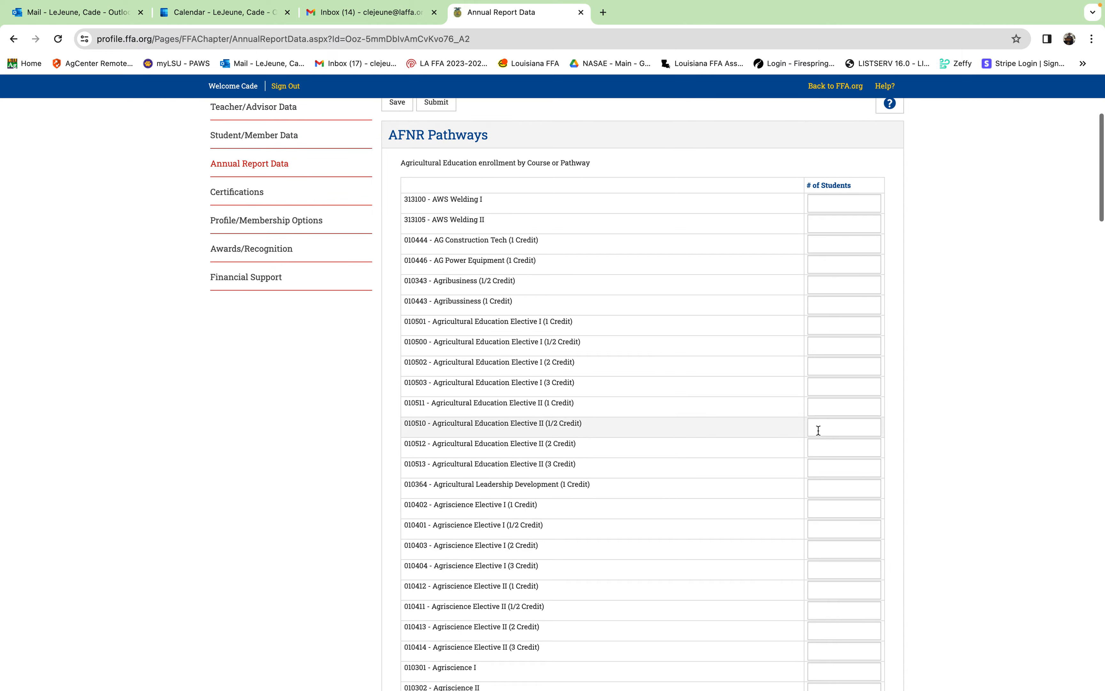
pyautogui.scroll(-15, 818, 430)
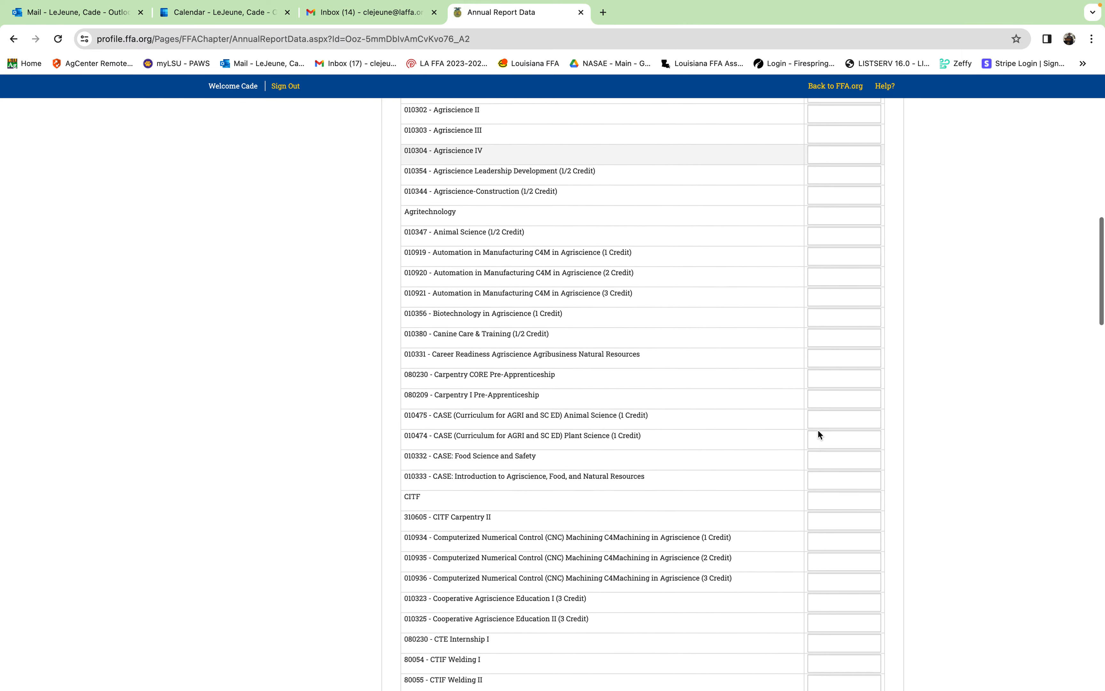
pyautogui.scroll(-6, 818, 432)
pyautogui.scroll(10, 818, 430)
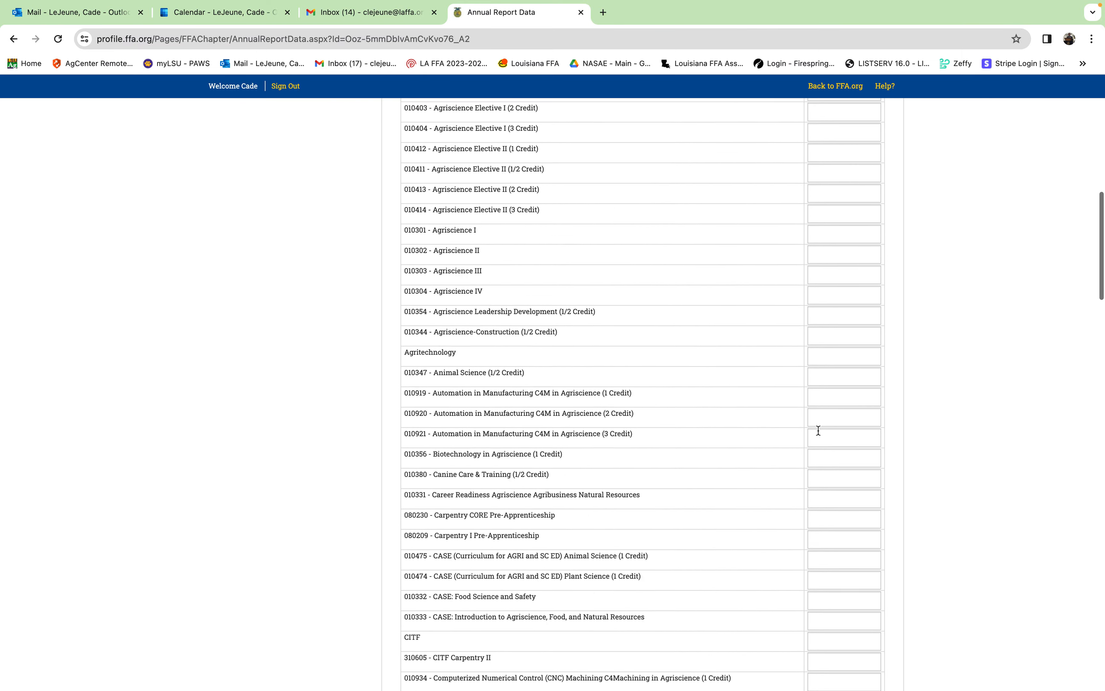
pyautogui.scroll(12, 818, 431)
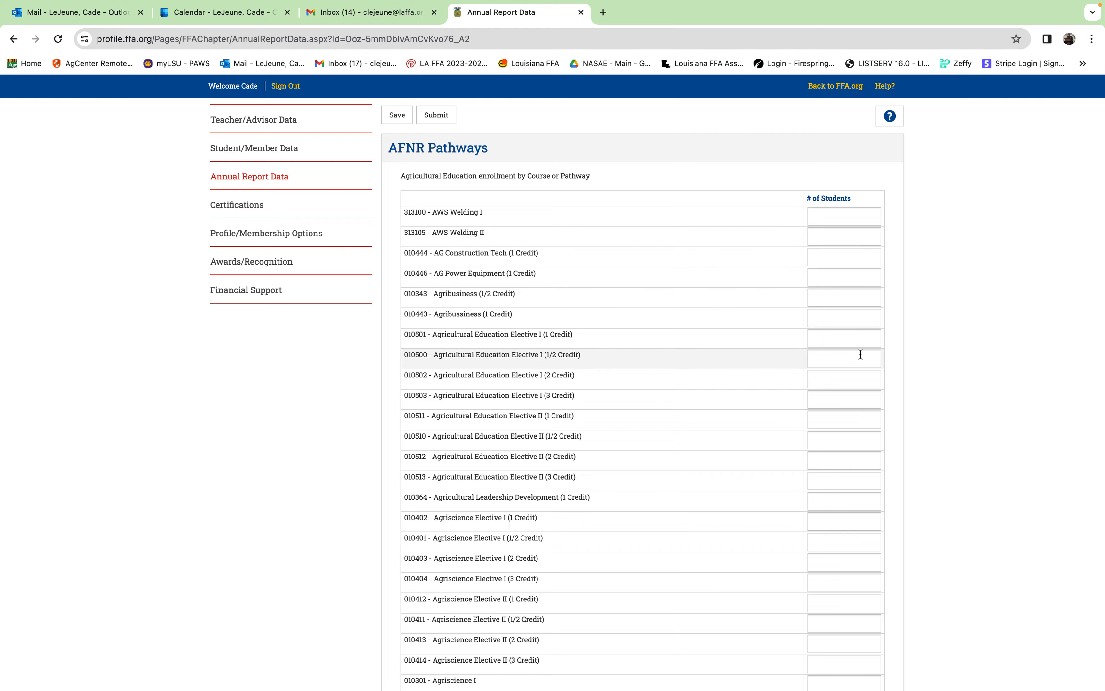
pyautogui.scroll(-14, 859, 354)
pyautogui.scroll(-20, 861, 354)
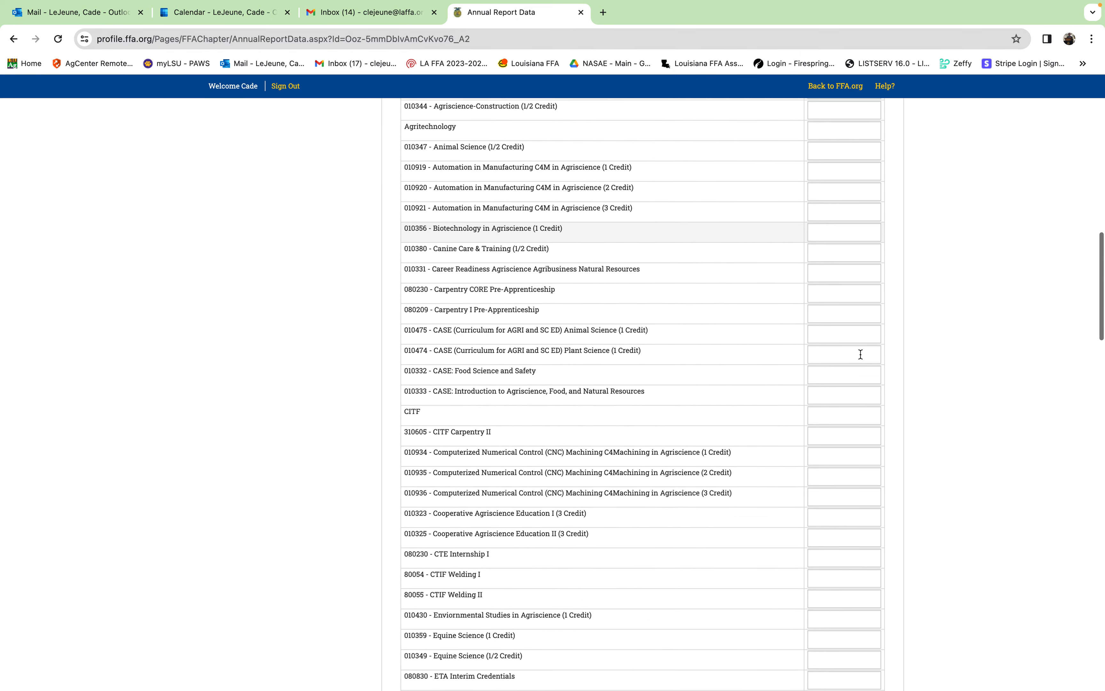
pyautogui.scroll(-20, 860, 354)
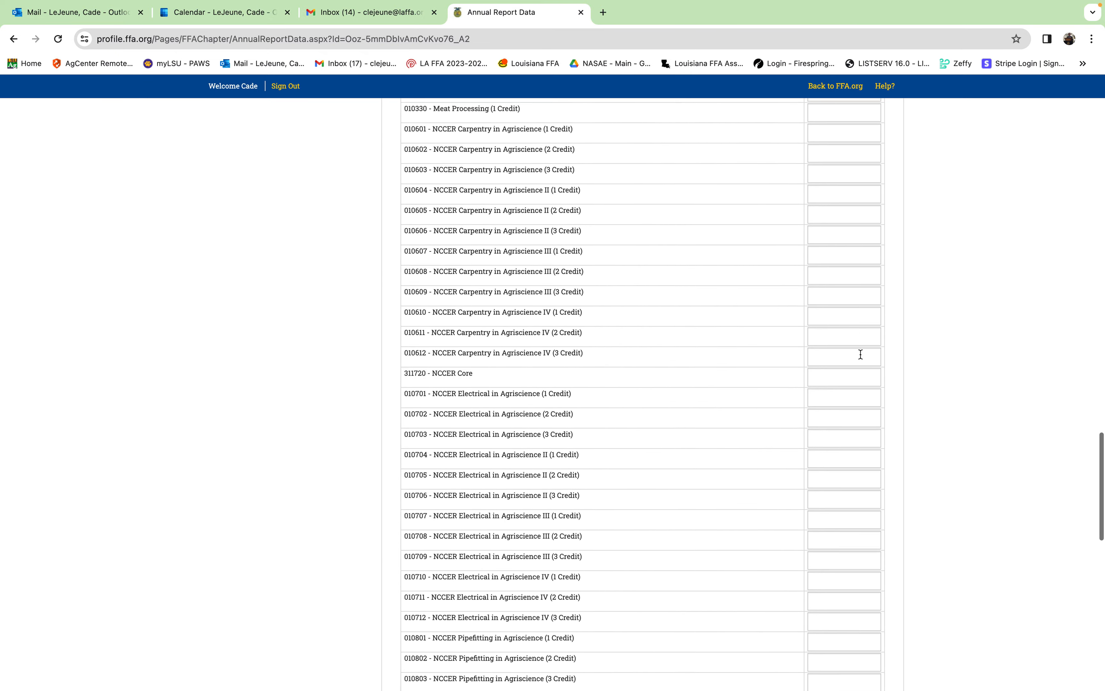
pyautogui.scroll(-3, 861, 354)
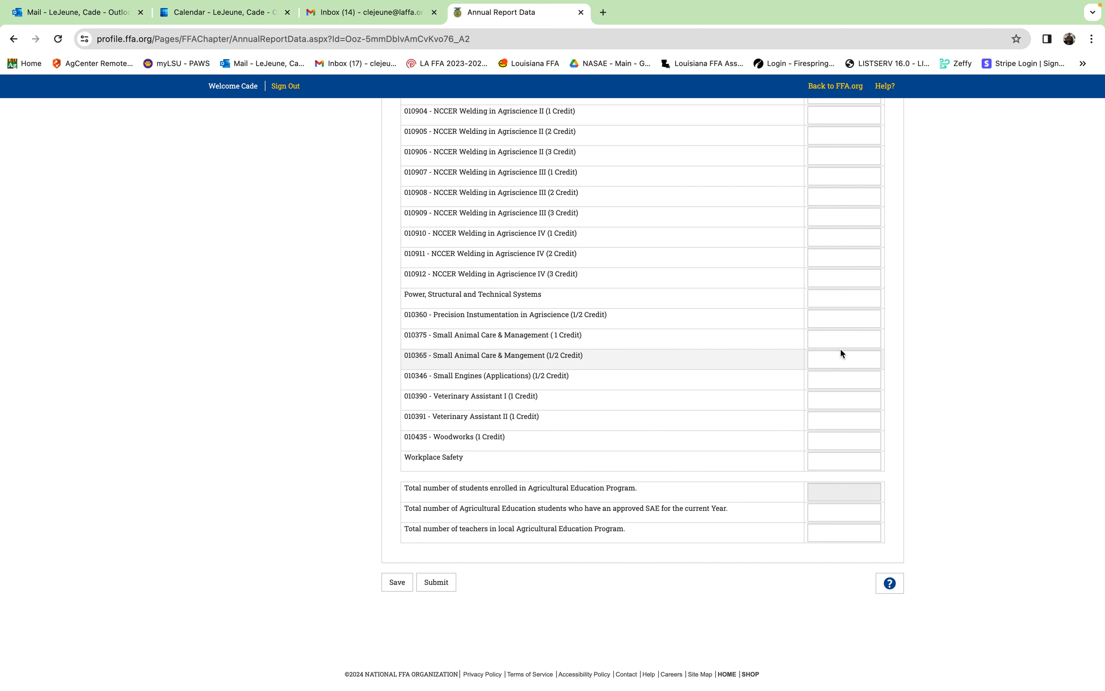
pyautogui.scroll(5, 842, 352)
pyautogui.scroll(15, 843, 353)
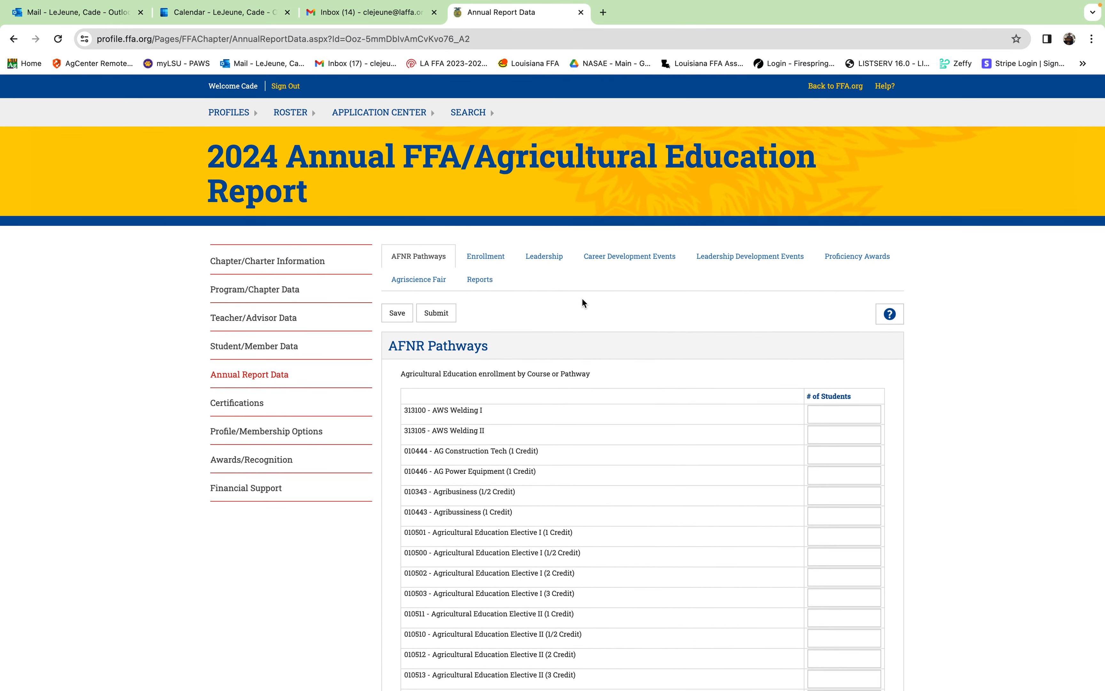
# Review the Enrollment section's race and gender tables for grades 5 through 10 and the unduplicated student total fields.
pyautogui.click(486, 253)
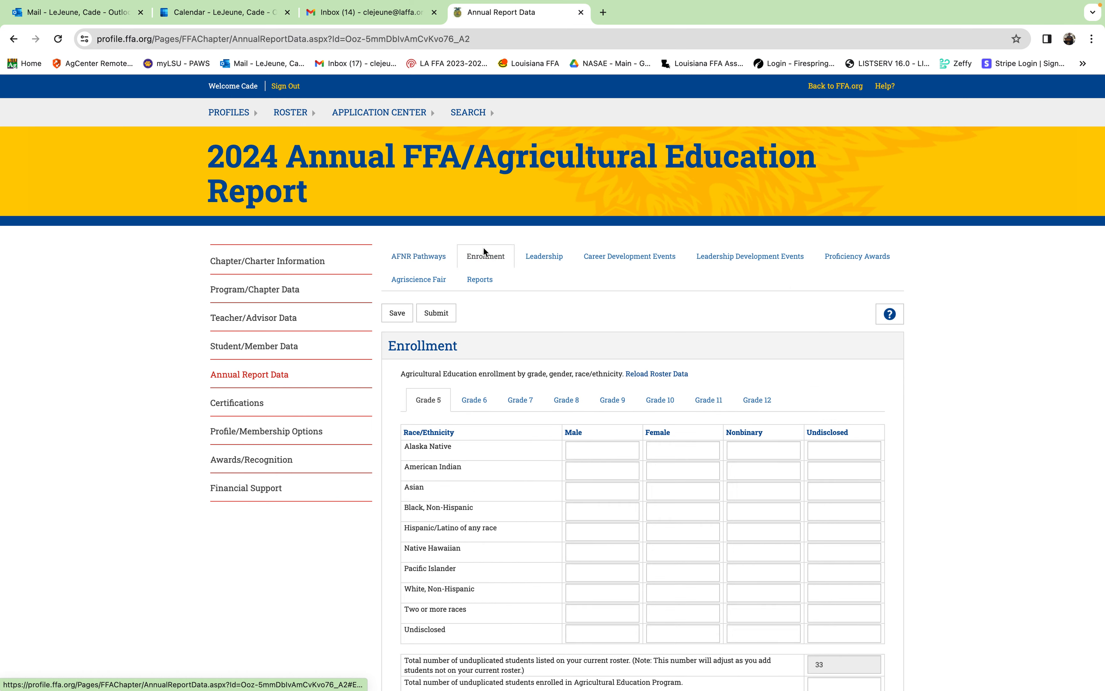
pyautogui.scroll(-3, 993, 480)
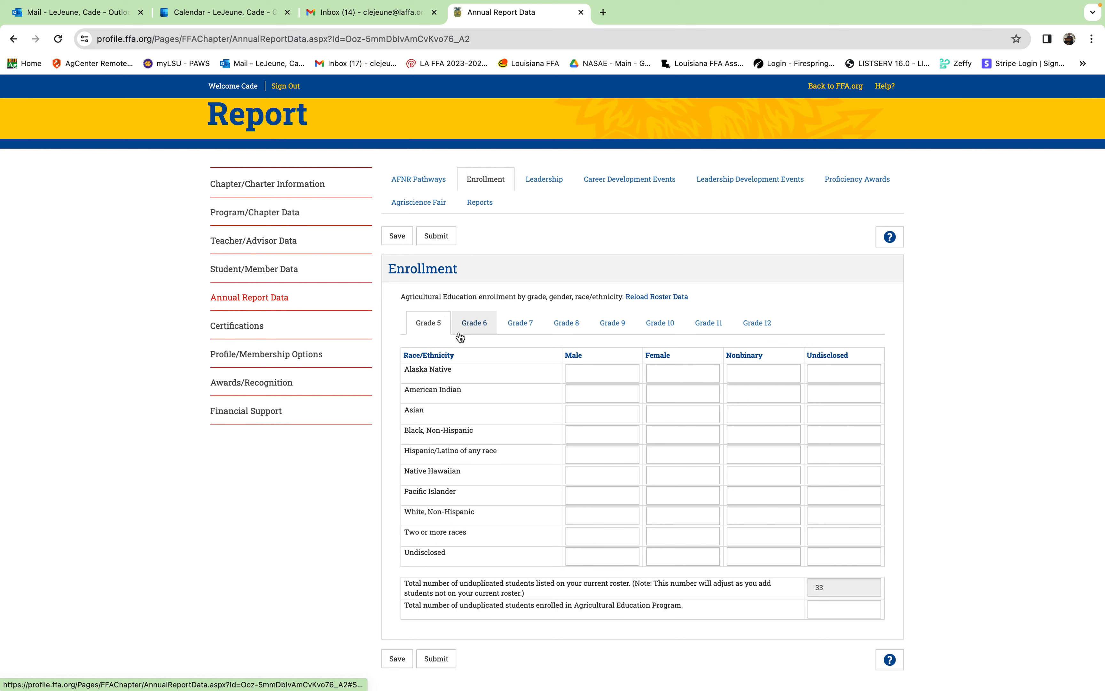
pyautogui.click(477, 328)
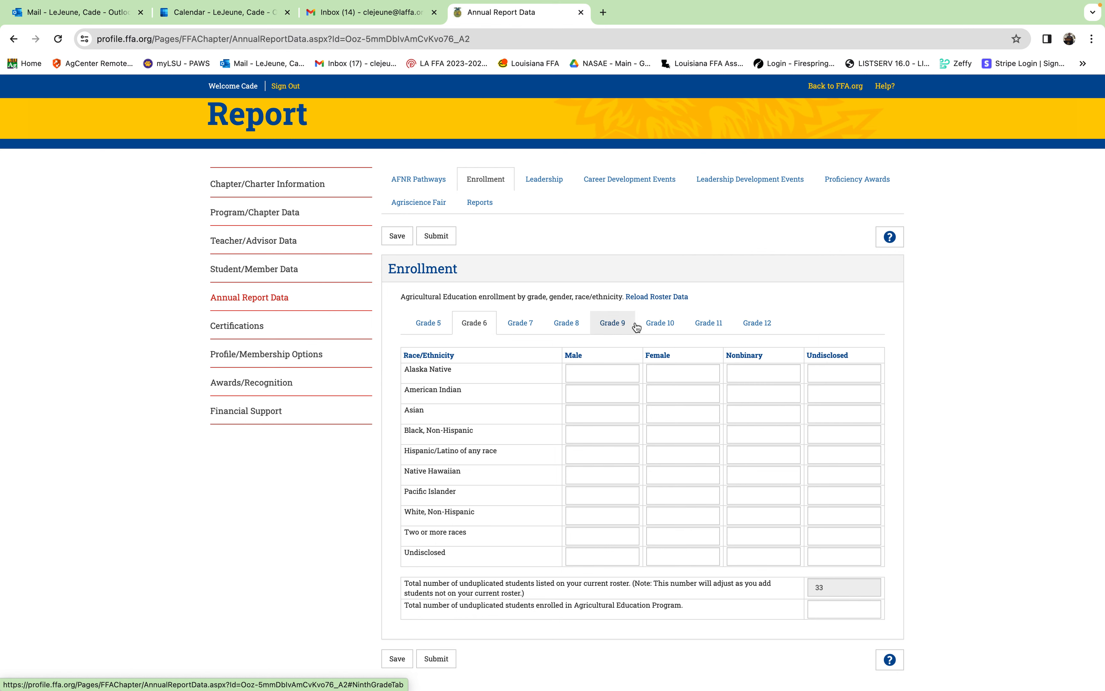
pyautogui.scroll(-1, 527, 386)
pyautogui.scroll(-1, 525, 386)
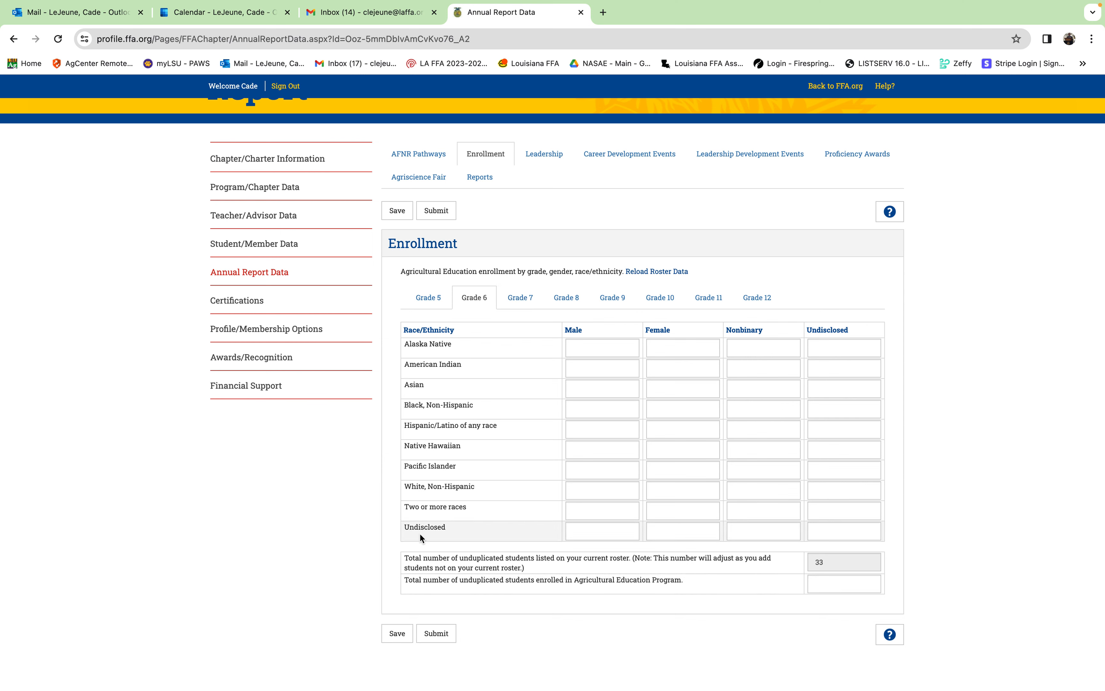
pyautogui.click(522, 298)
pyautogui.click(566, 298)
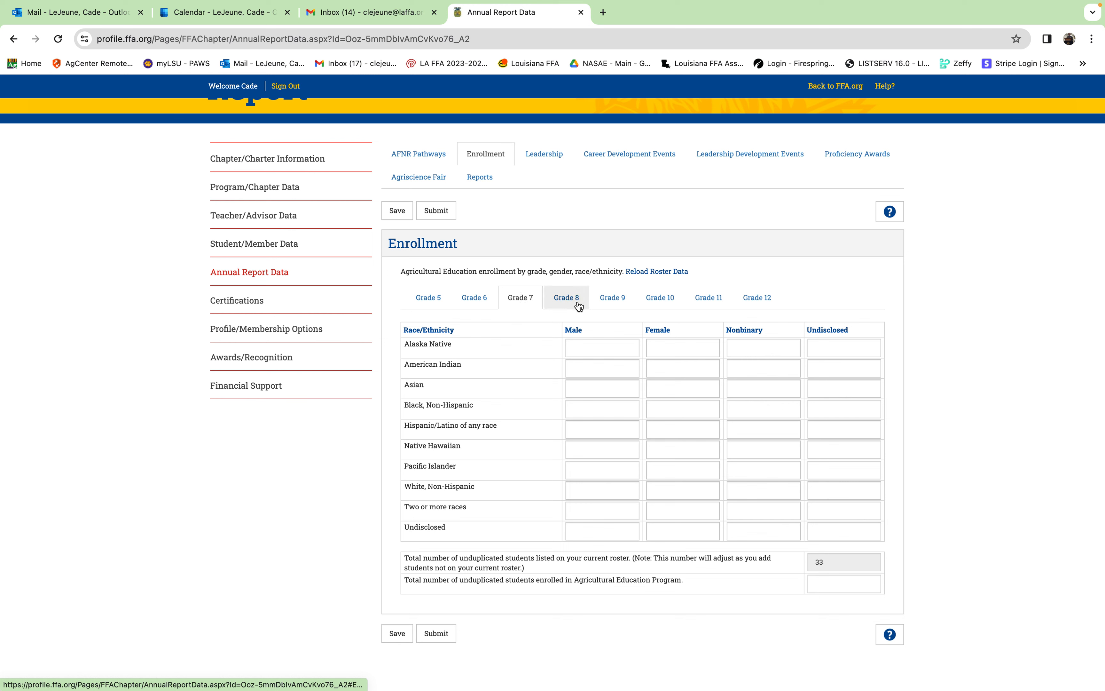
pyautogui.click(606, 298)
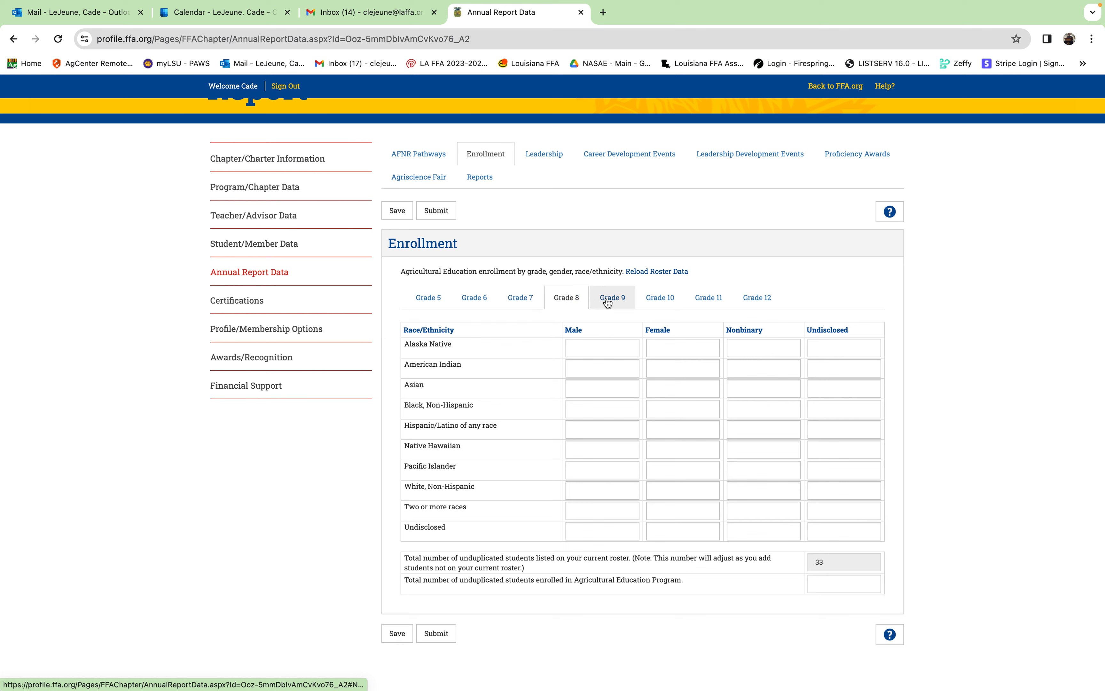
pyautogui.click(659, 298)
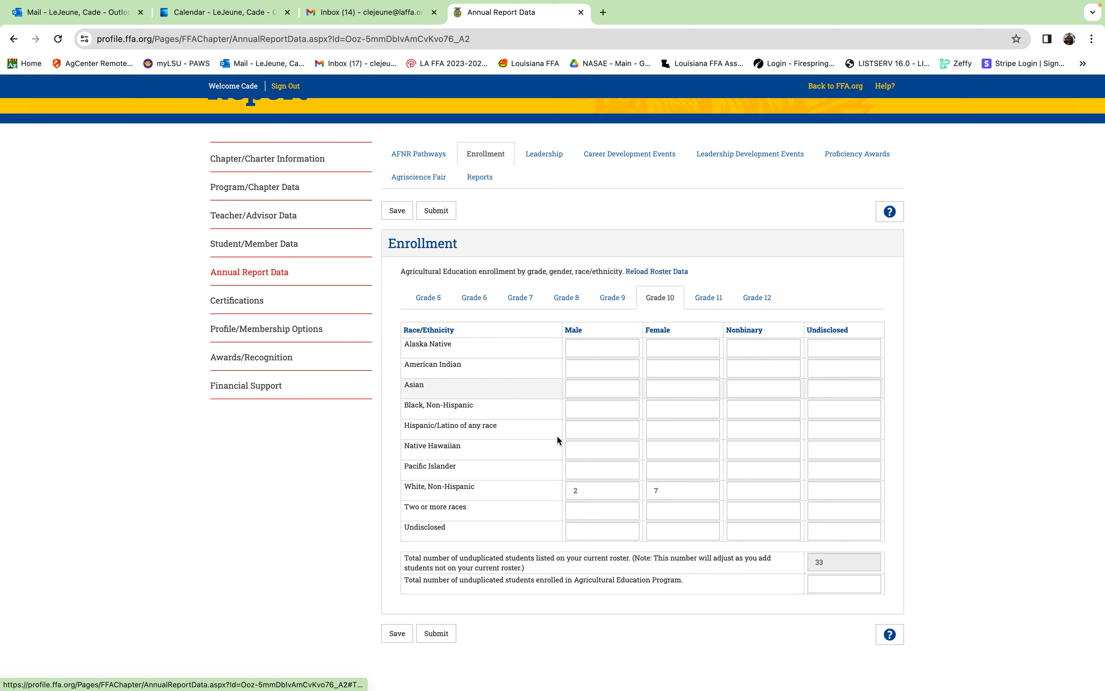
pyautogui.scroll(-2, 744, 488)
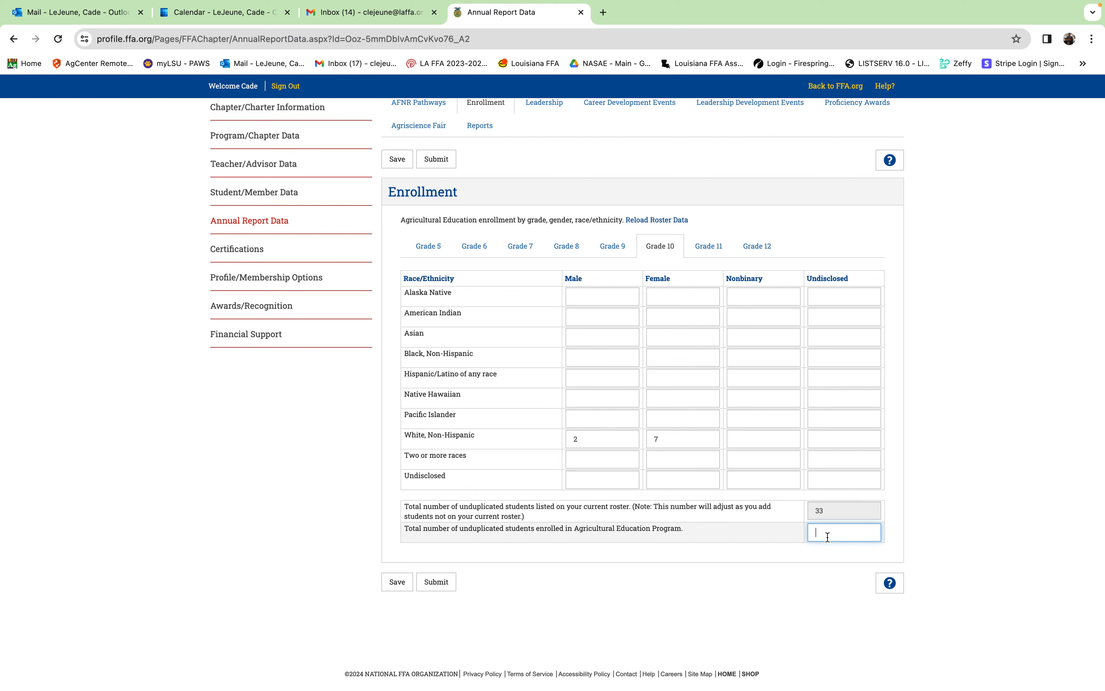
pyautogui.write('33')
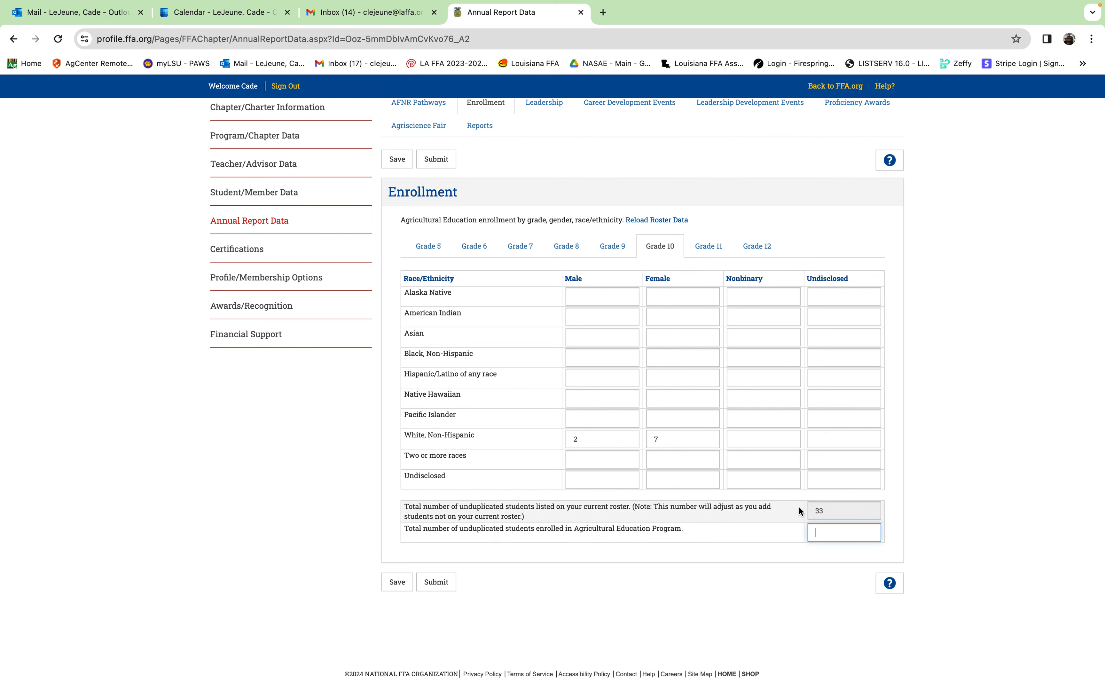
pyautogui.scroll(3, 676, 425)
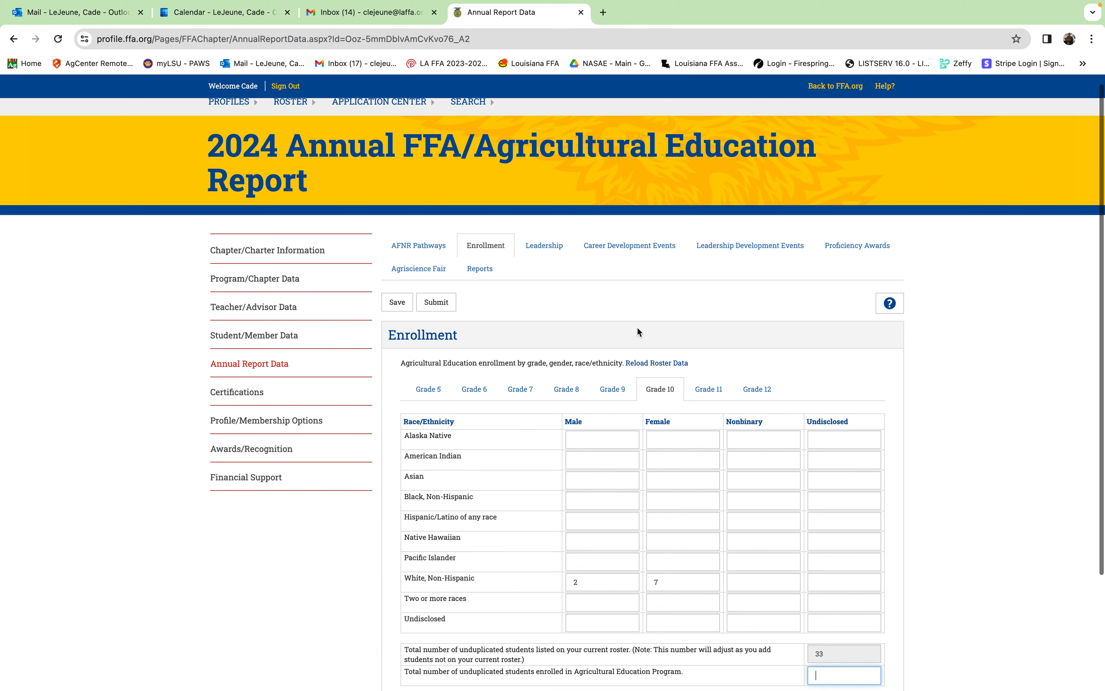
# Examine the Leadership section's Area/District and State participation fields for Leadership training and Leadership Camp.
pyautogui.click(544, 243)
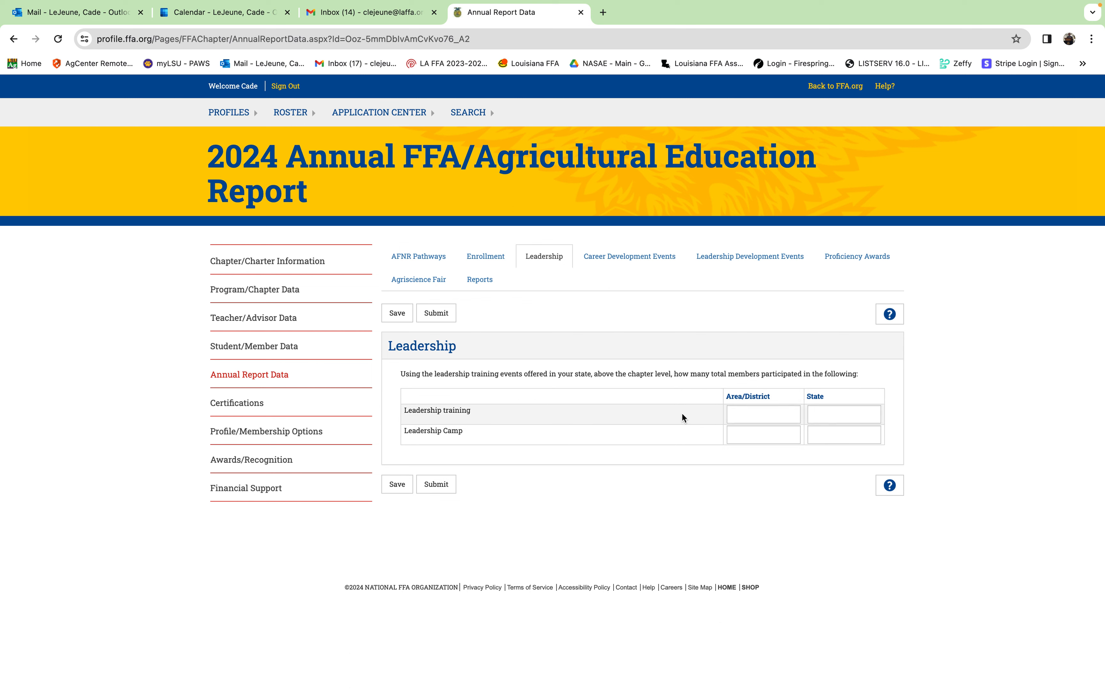
pyautogui.click(755, 413)
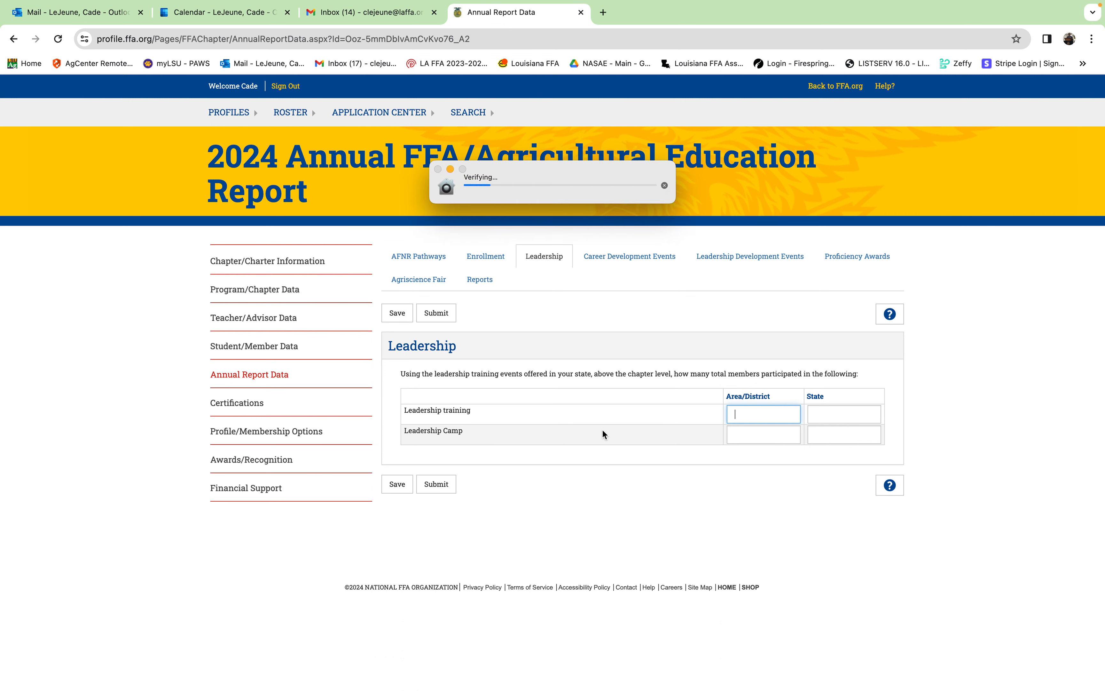
pyautogui.click(755, 432)
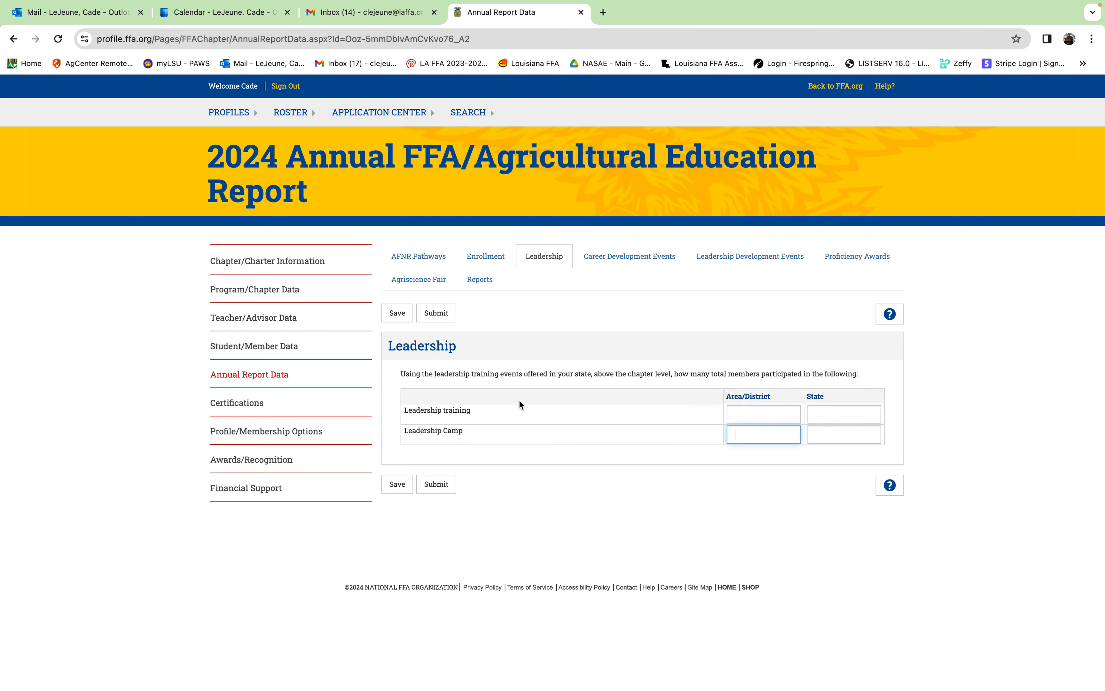
pyautogui.moveTo(477, 408); pyautogui.dragTo(400, 407)
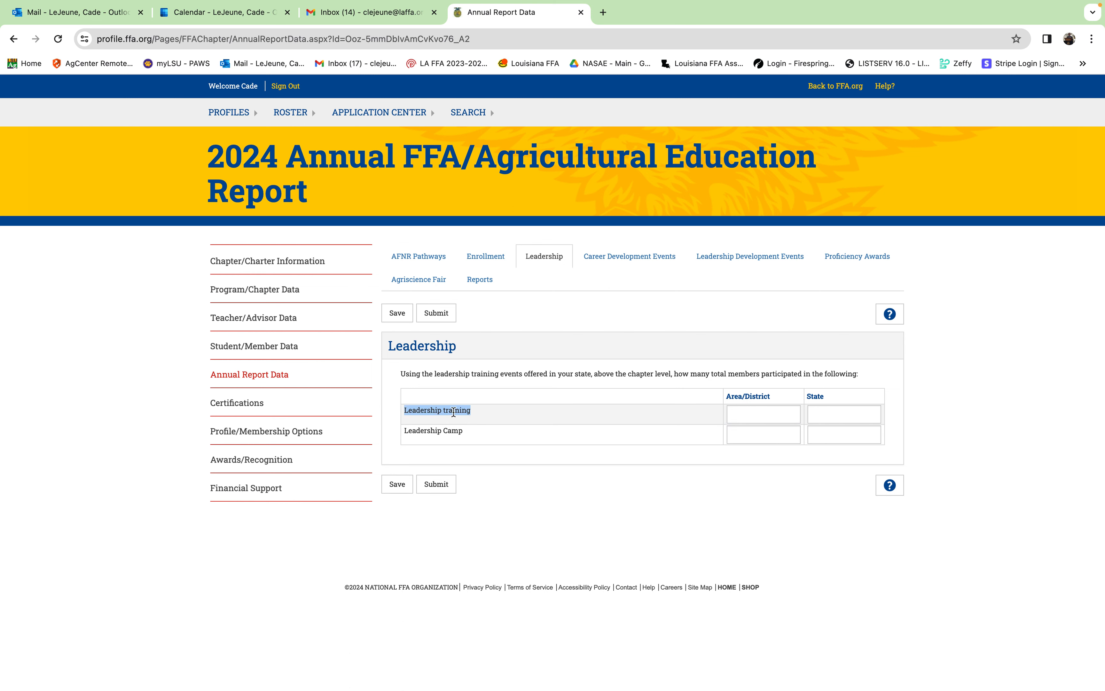
pyautogui.click(475, 409)
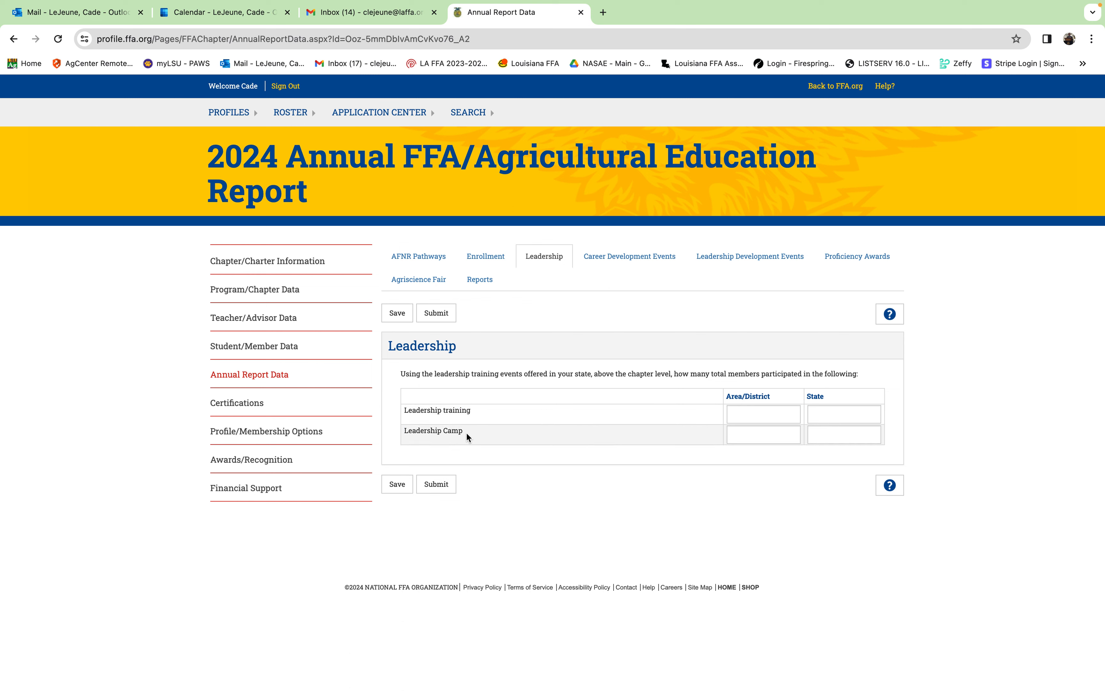
# Check the Leadership Camp row, and review the Career Development Events table with its Local, District, Area and State participation fields.
pyautogui.moveTo(467, 432); pyautogui.dragTo(405, 432)
pyautogui.click(655, 431)
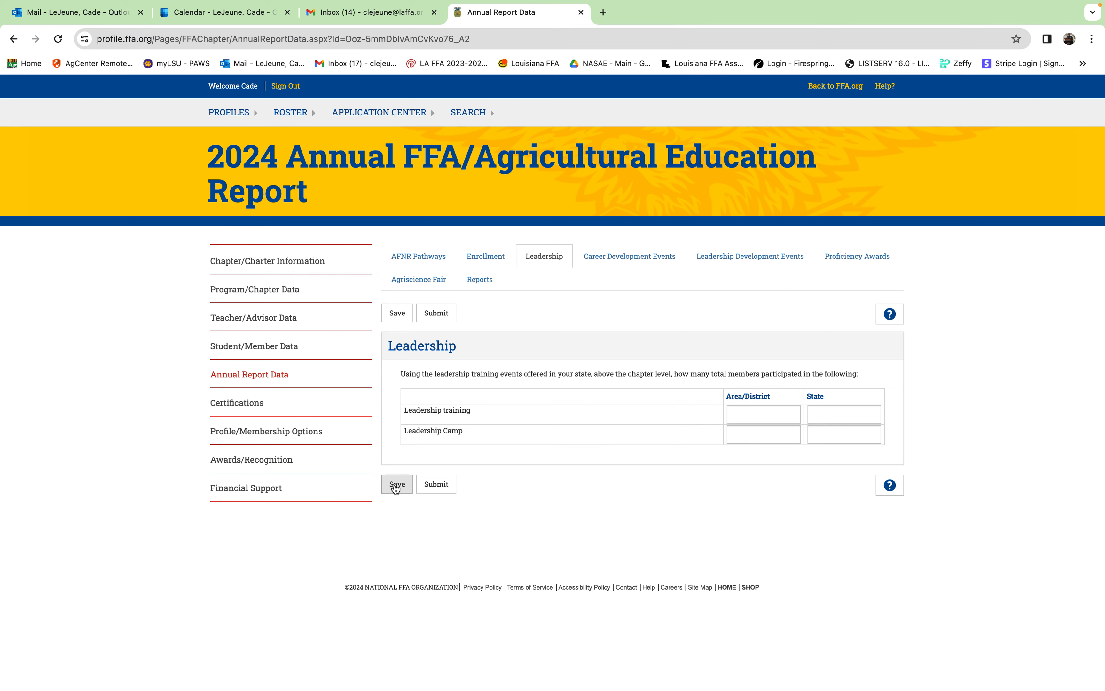
pyautogui.click(628, 255)
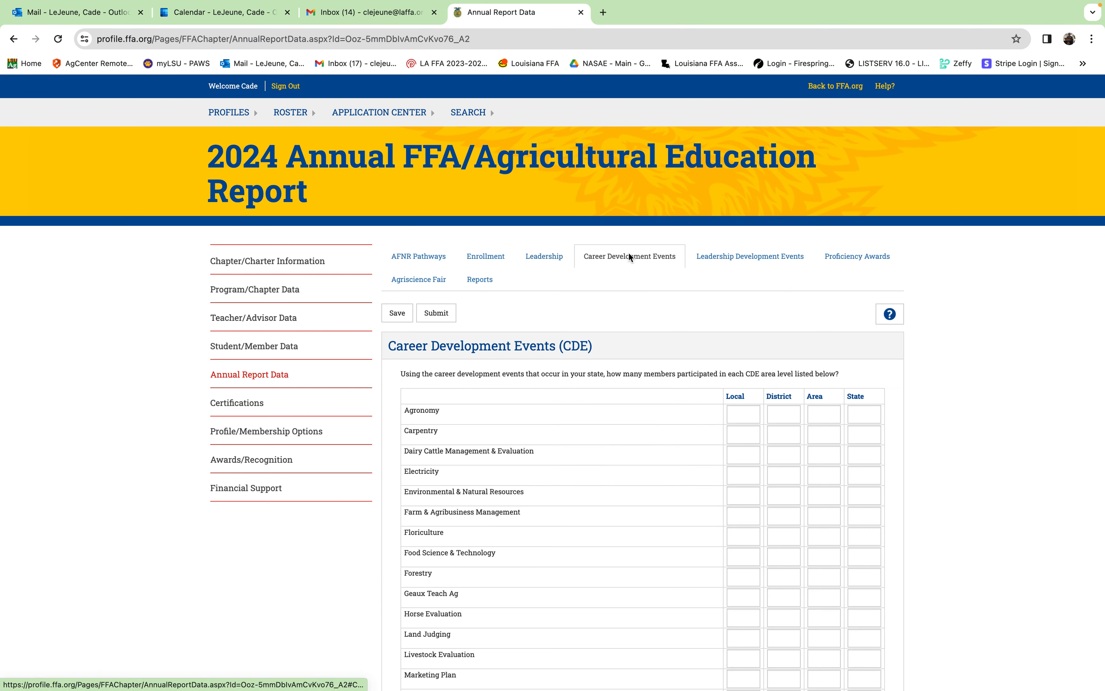
pyautogui.scroll(-5, 1064, 515)
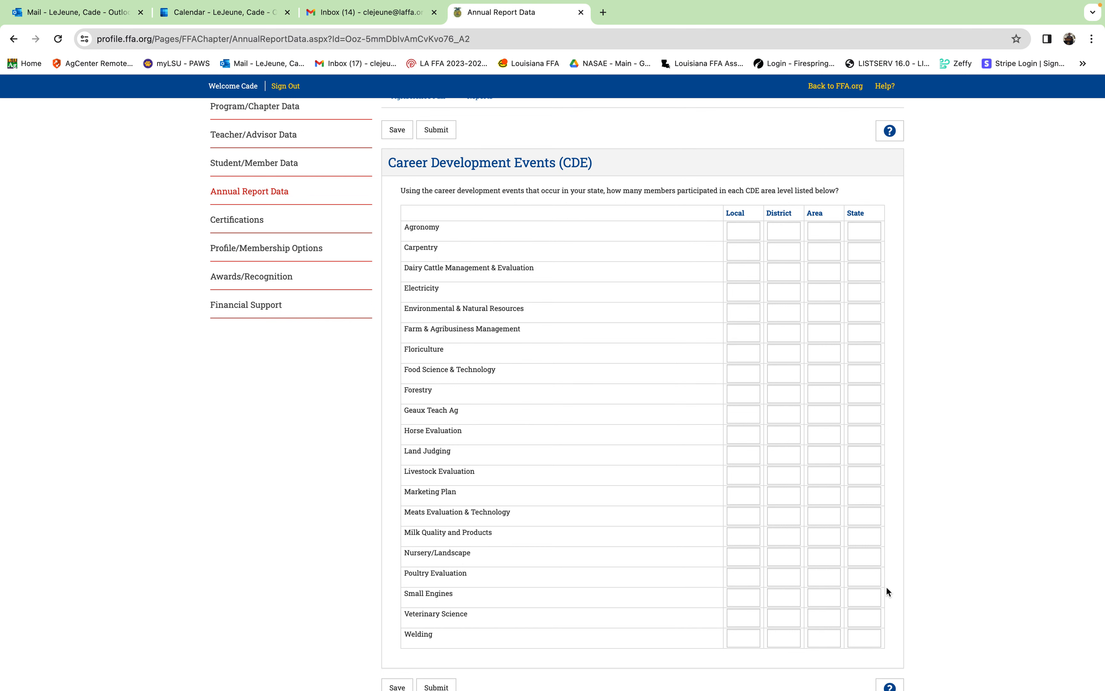
pyautogui.scroll(-2, 654, 451)
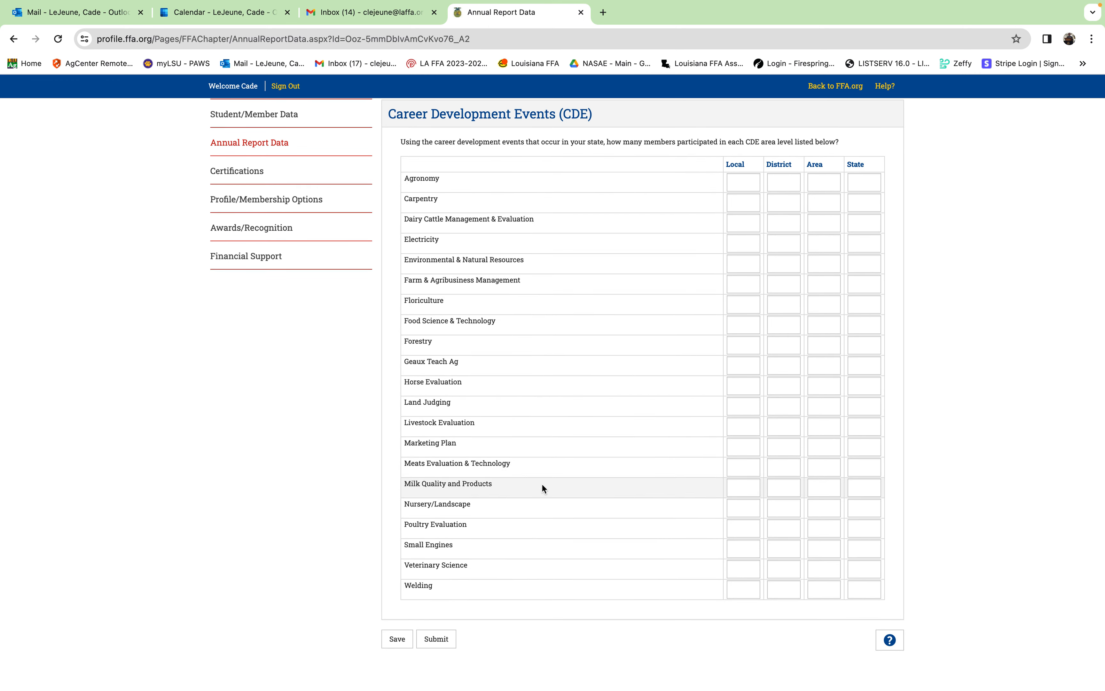
pyautogui.click(397, 638)
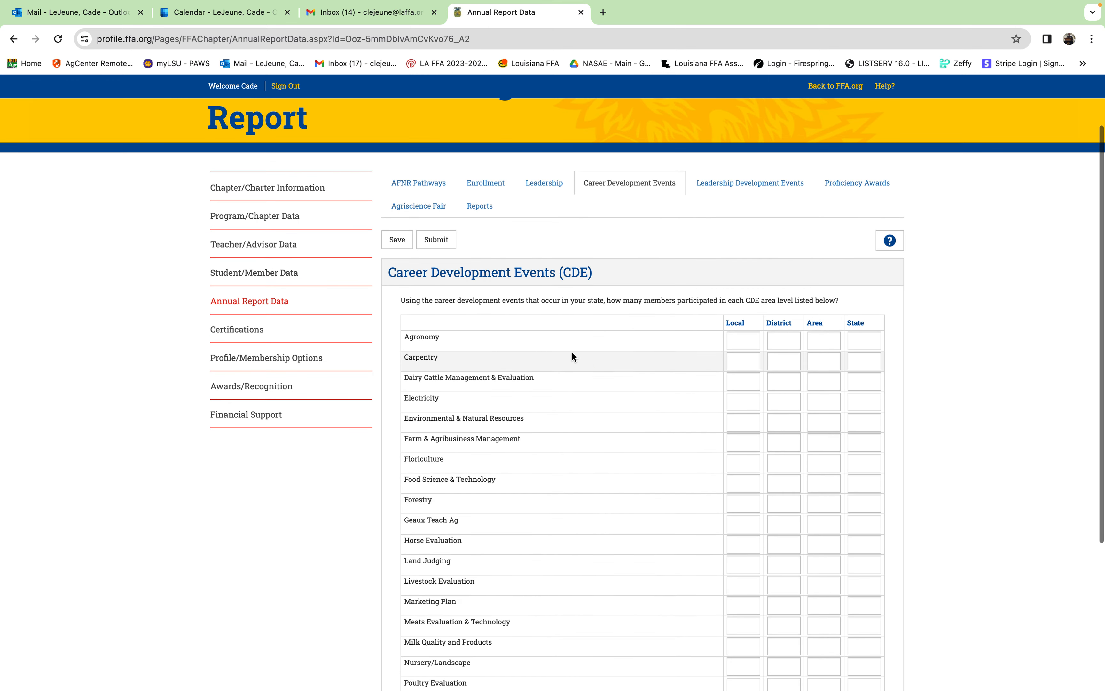
# Review the Leadership Development Events table and the full Proficiency Awards list with their Local, District, Area and State participation fields.
pyautogui.click(741, 187)
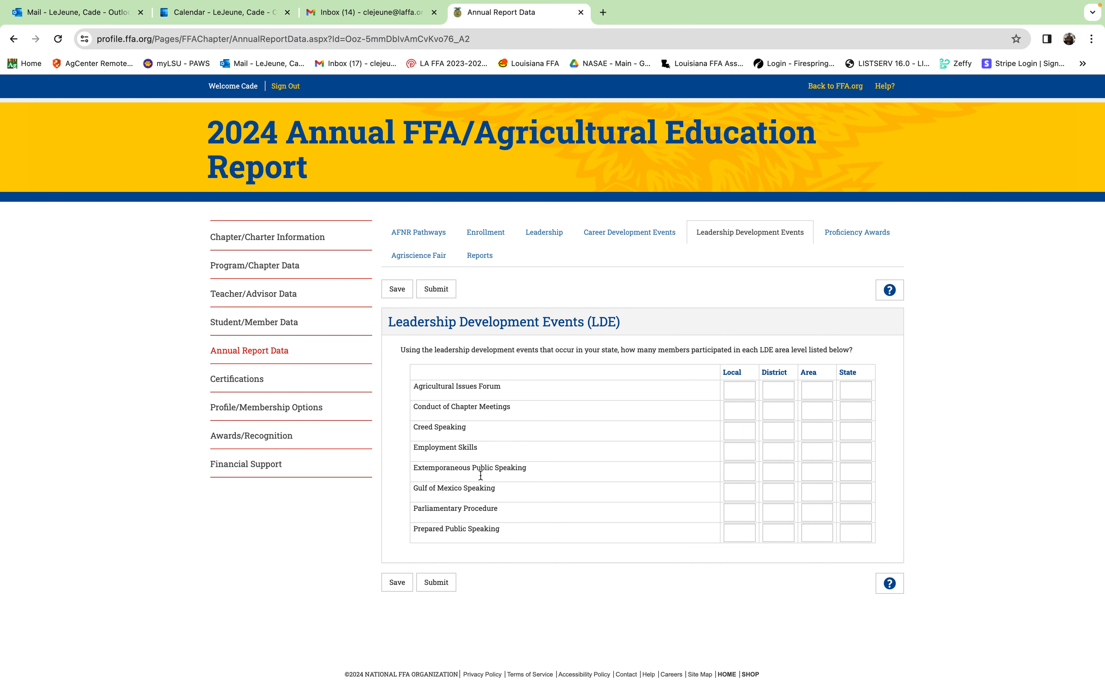
pyautogui.click(841, 232)
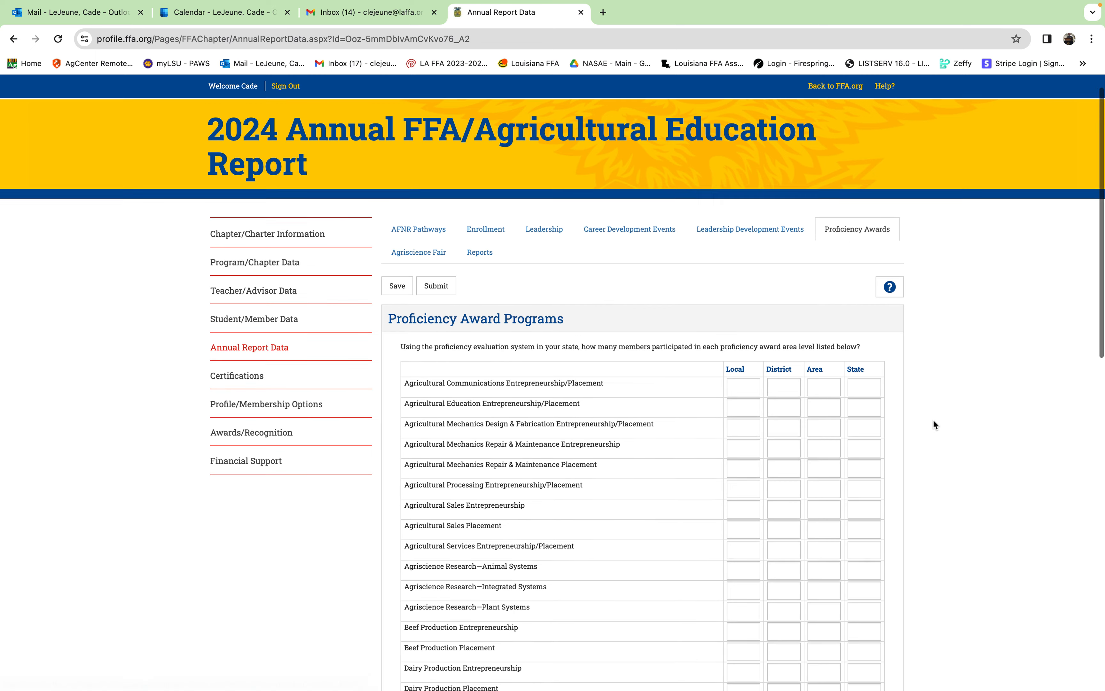
pyautogui.scroll(-4, 932, 420)
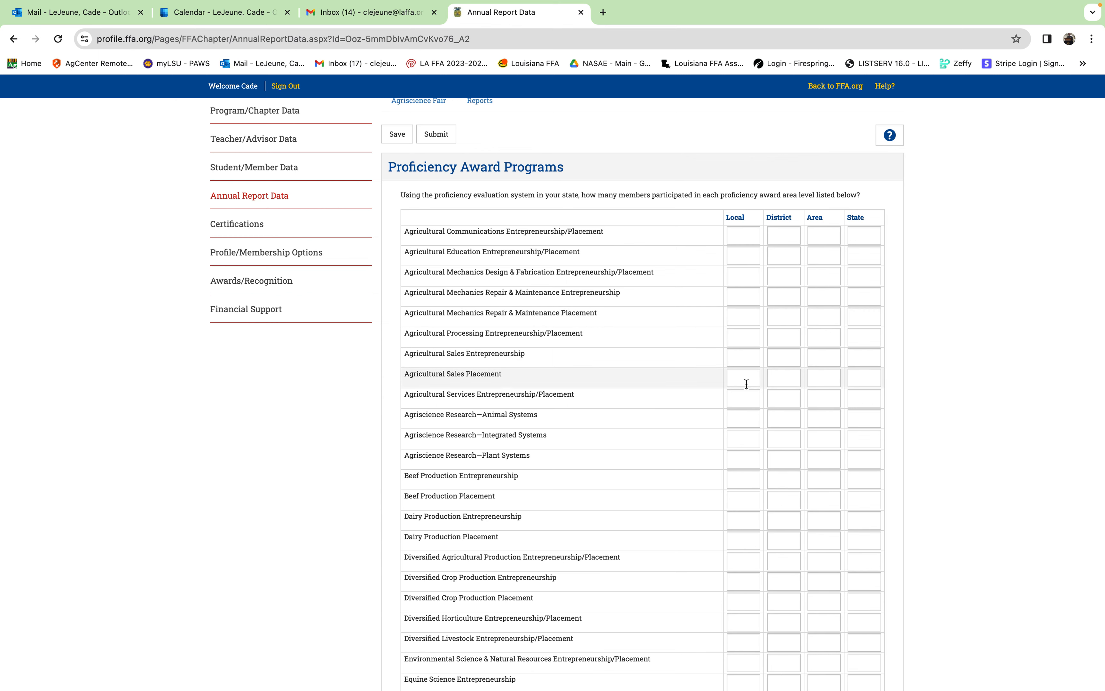
pyautogui.scroll(-3, 820, 381)
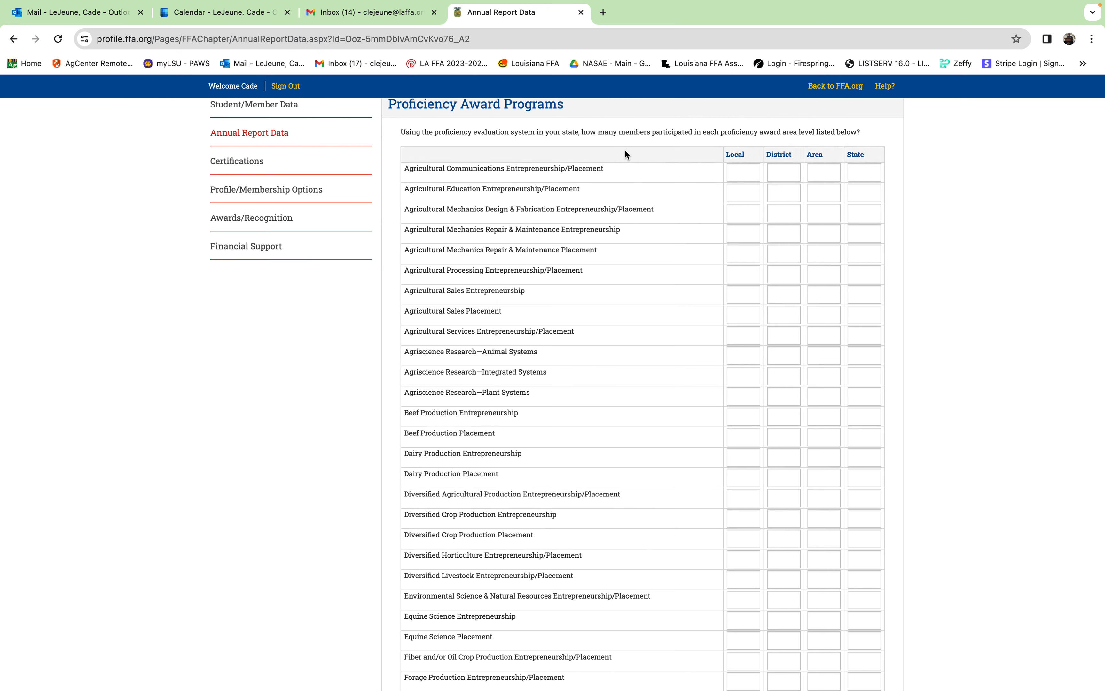
pyautogui.scroll(-8, 640, 413)
pyautogui.scroll(-3, 640, 415)
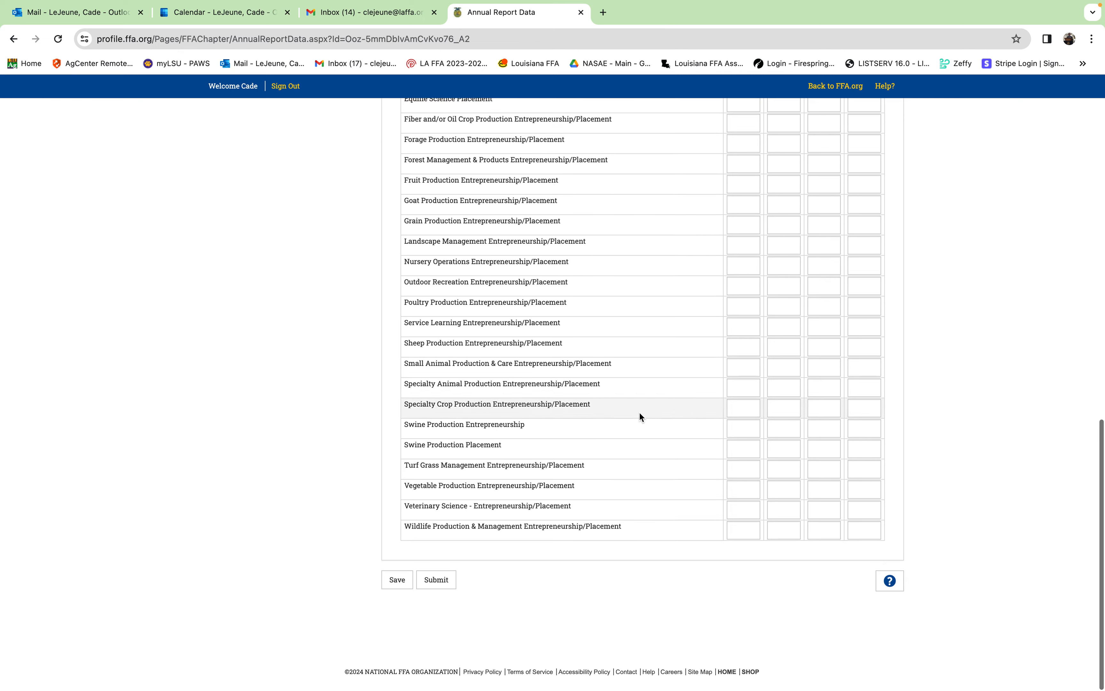
pyautogui.scroll(7, 866, 264)
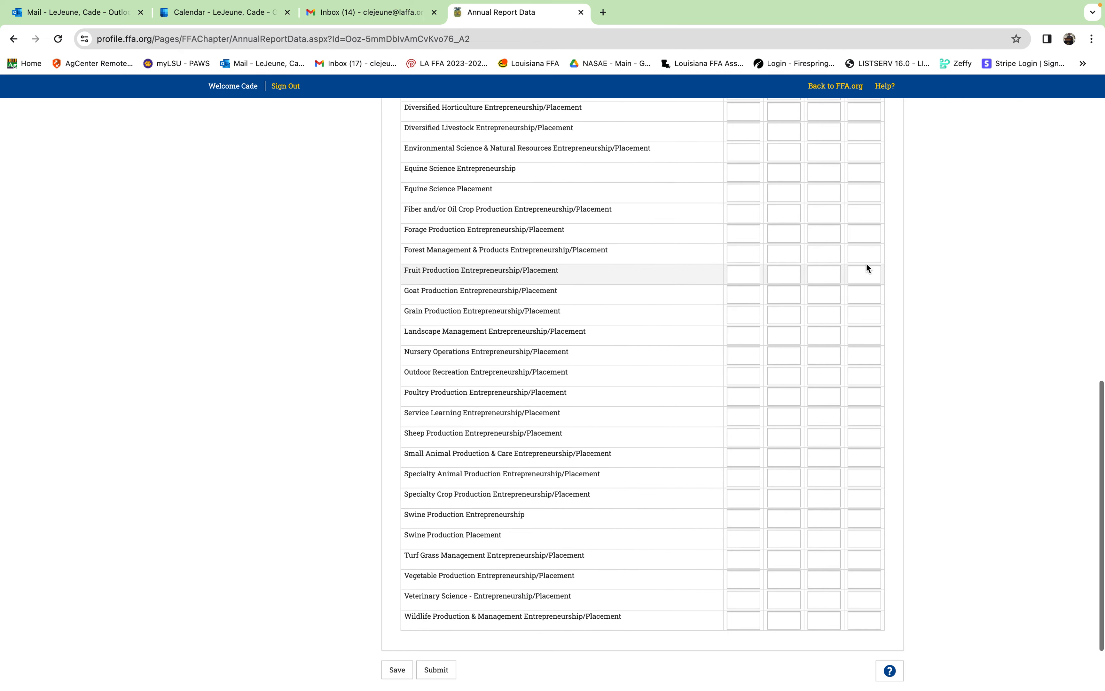
pyautogui.scroll(-7, 867, 264)
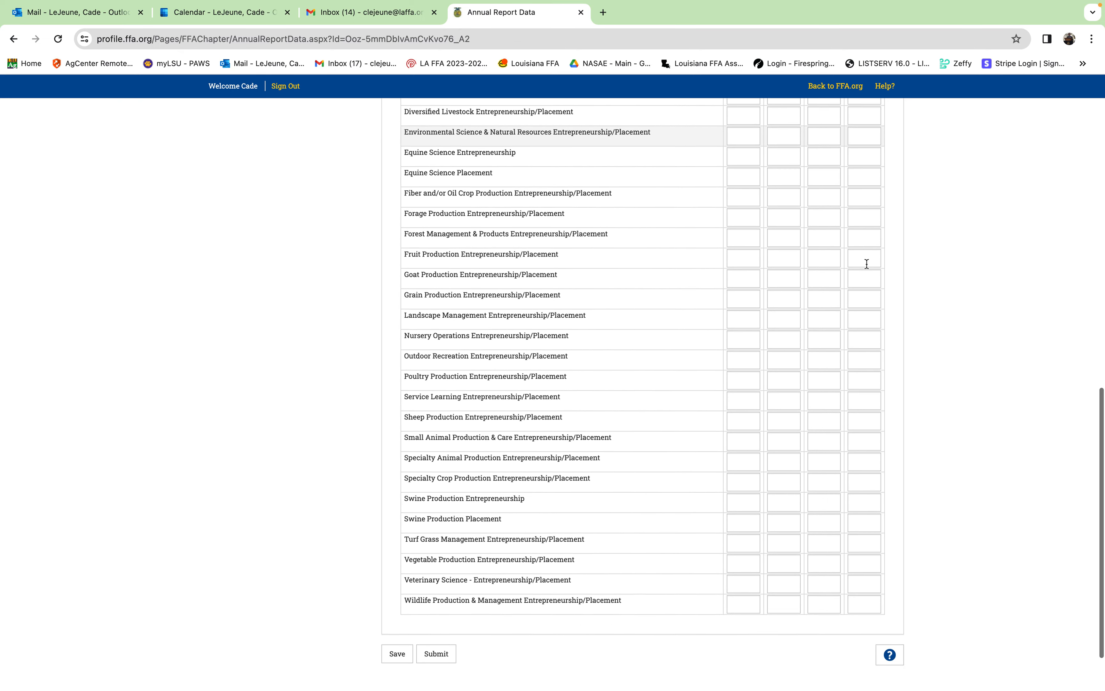
pyautogui.click(397, 581)
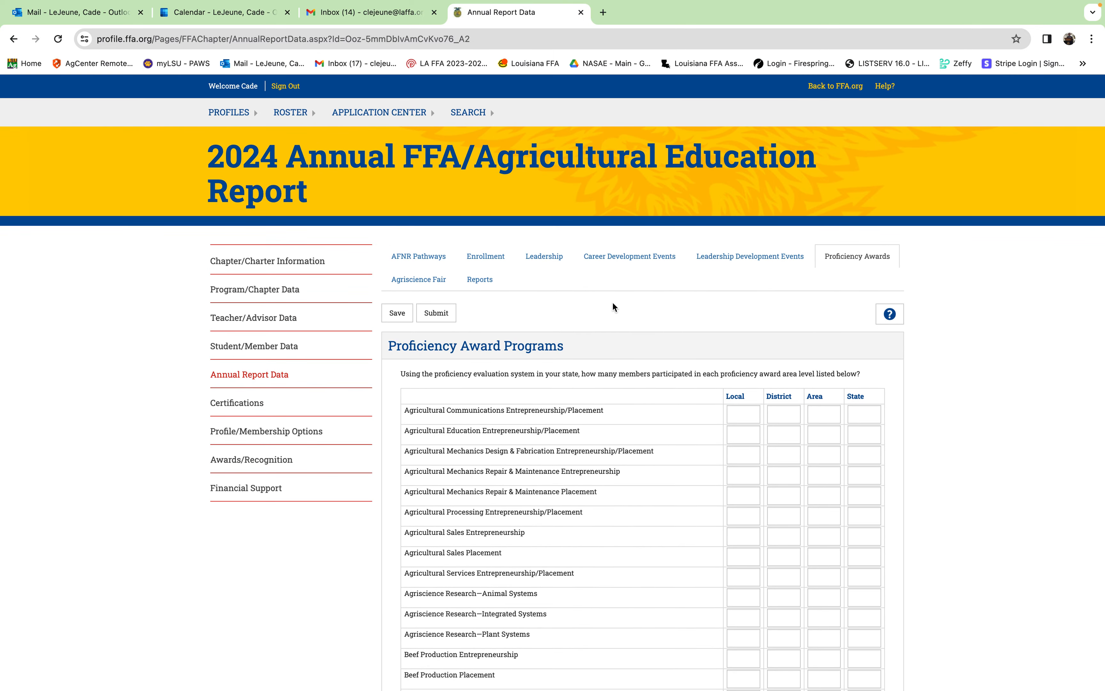
# Examine the Agriscience Fair section's division reminder and its participation fields from Animal Systems through Social Science.
pyautogui.click(440, 281)
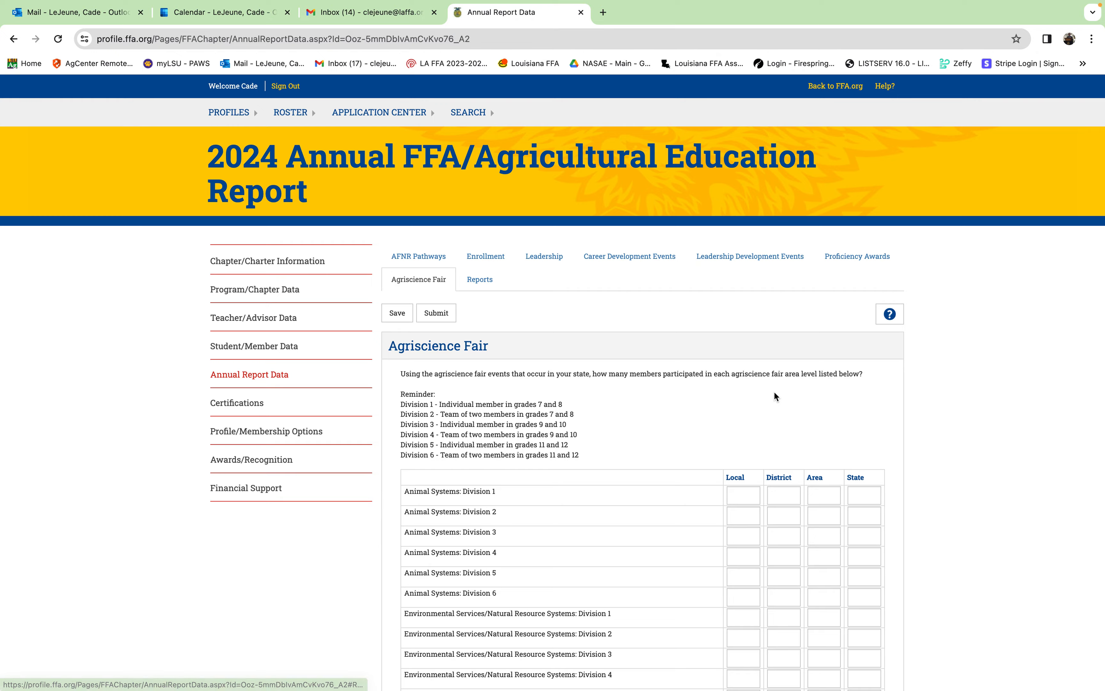
pyautogui.scroll(-3, 774, 391)
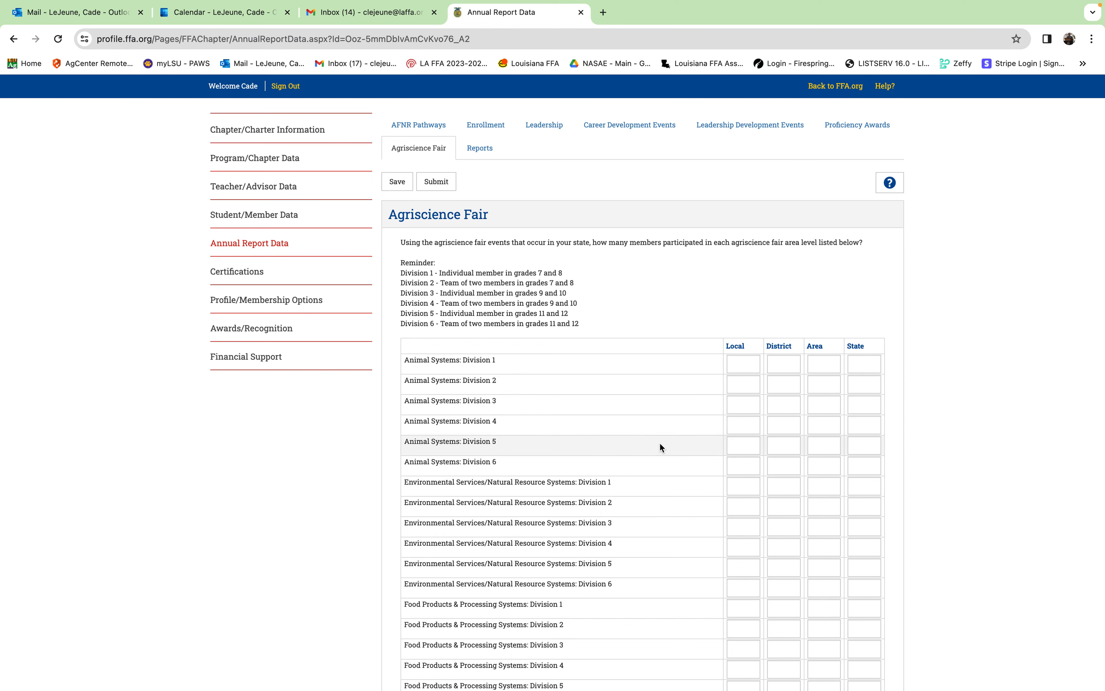
pyautogui.scroll(-1, 660, 445)
pyautogui.scroll(-1, 660, 442)
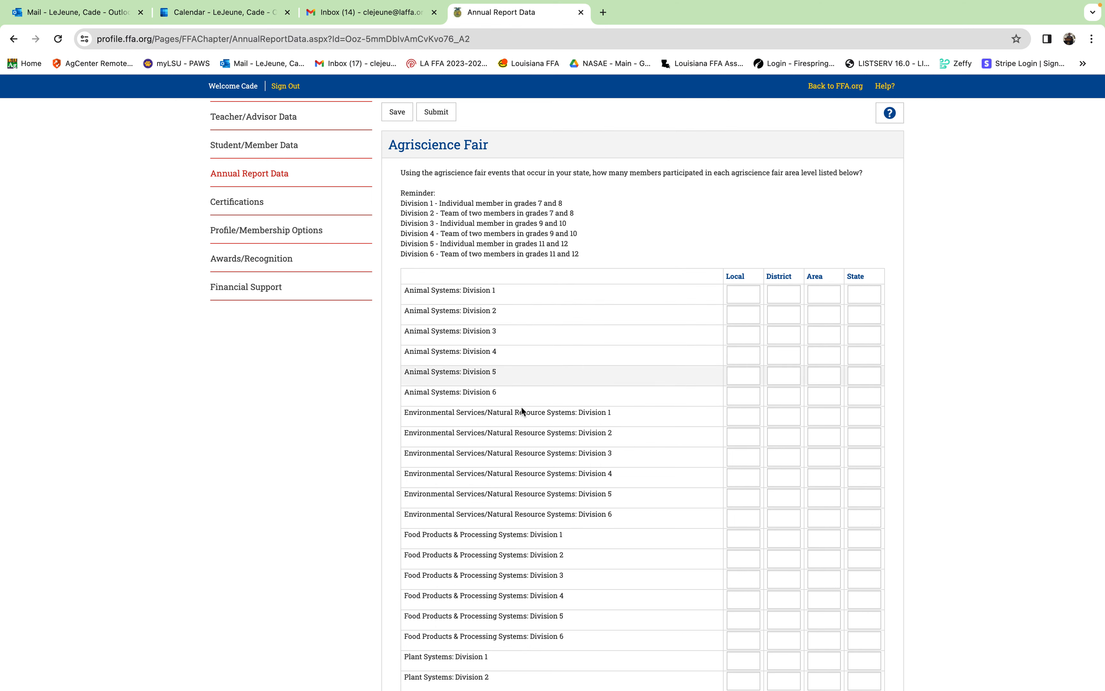
pyautogui.scroll(-3, 623, 492)
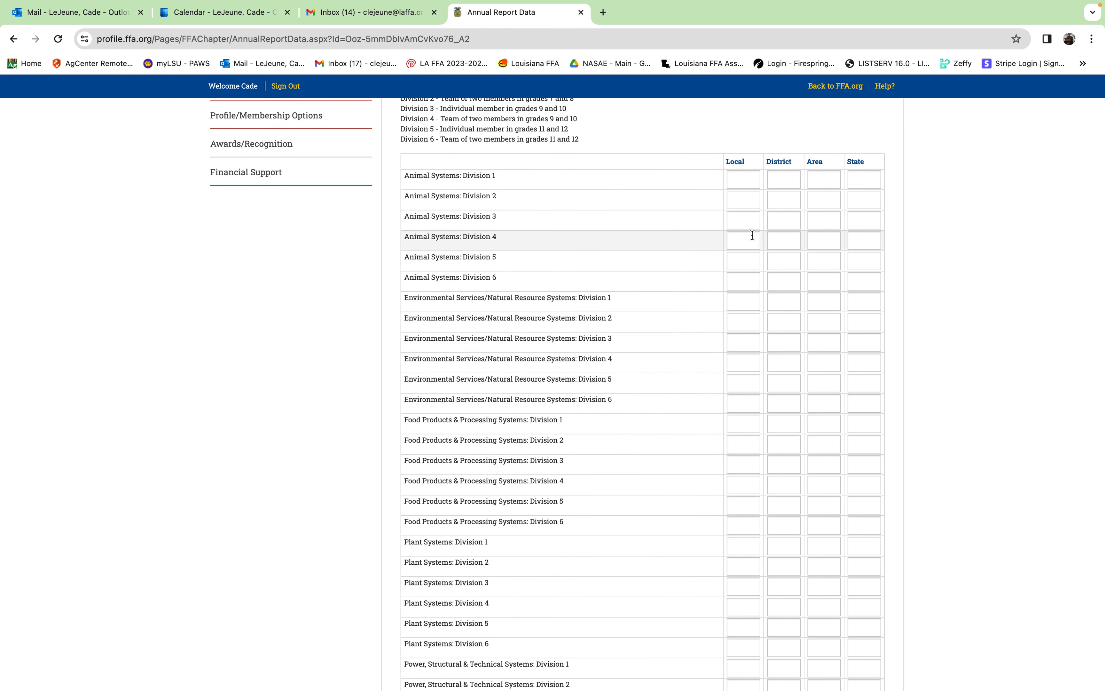
pyautogui.scroll(-6, 689, 550)
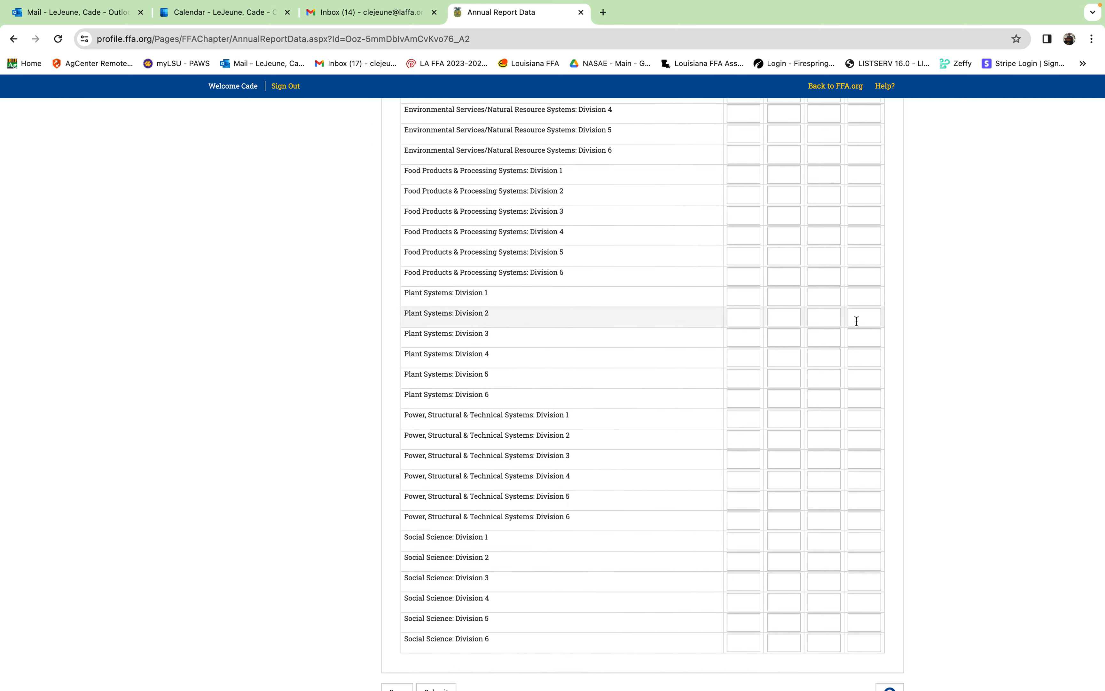
pyautogui.scroll(4, 856, 320)
pyautogui.scroll(2, 857, 320)
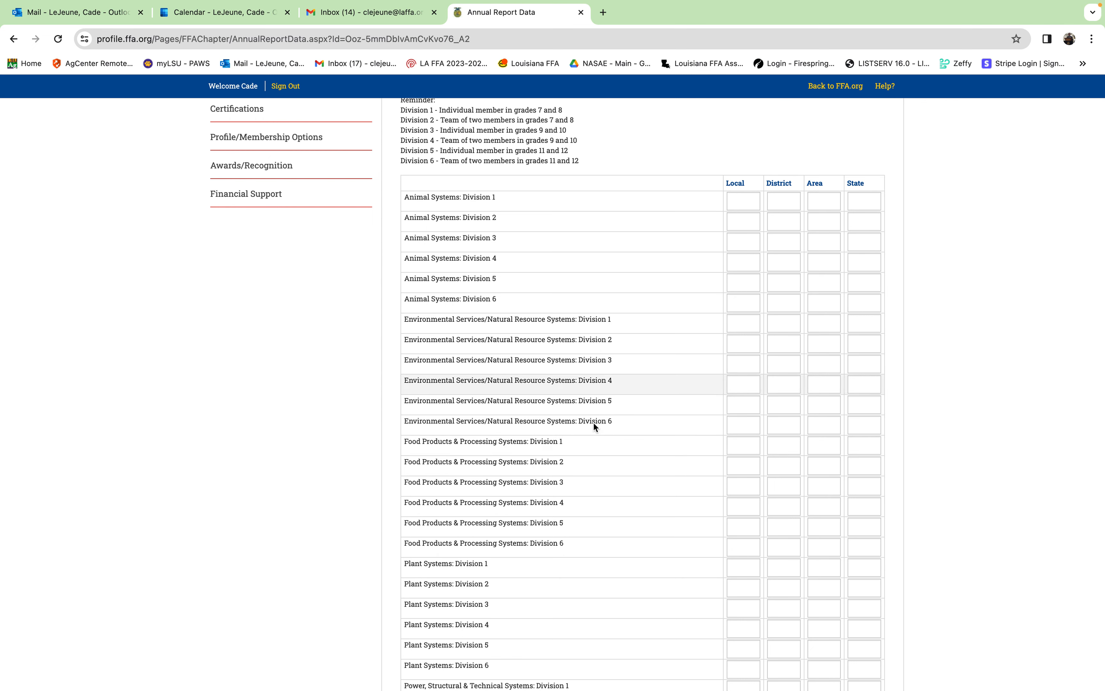
pyautogui.scroll(3, 850, 290)
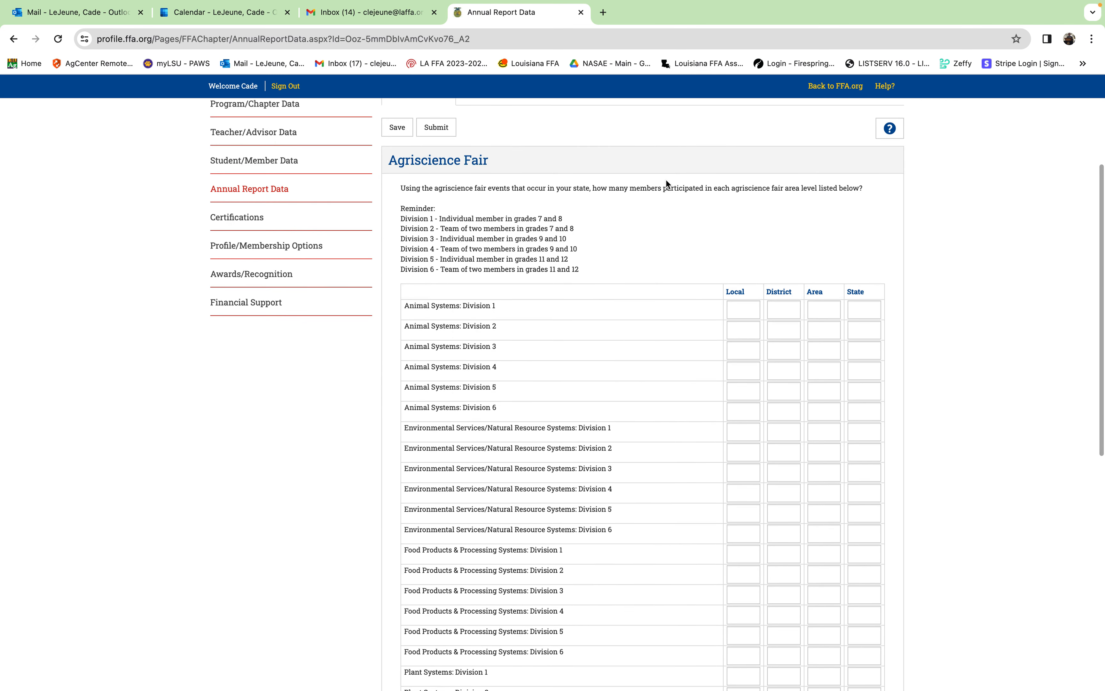
pyautogui.scroll(2, 666, 179)
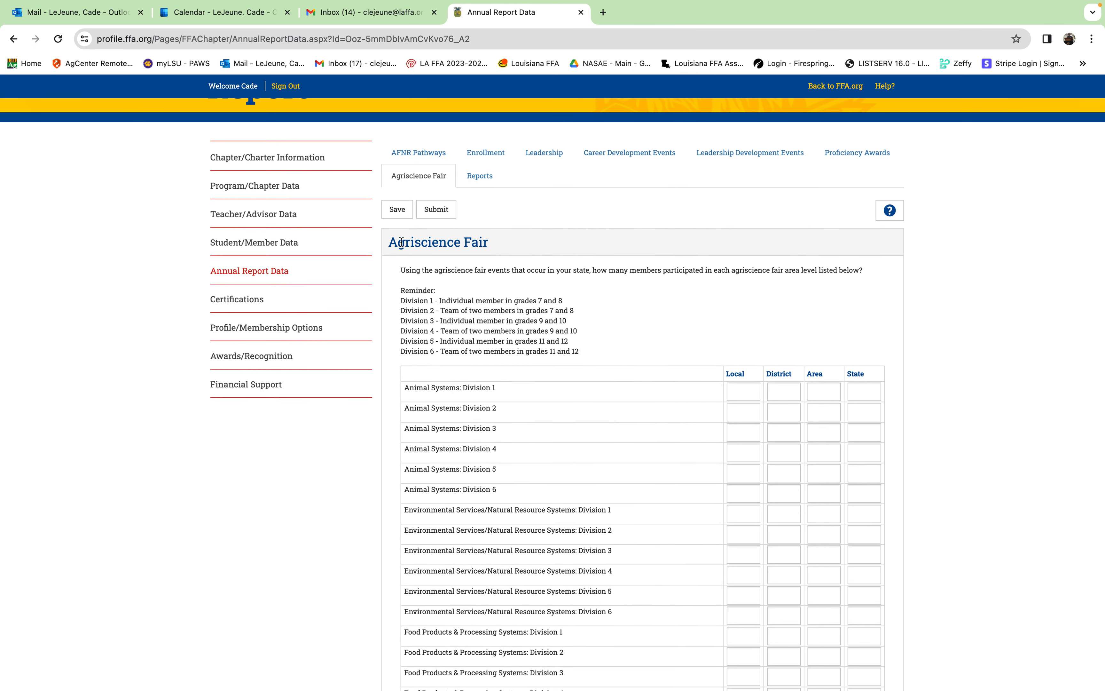
# Open the Reports section of the annual report and set the report year to 2024.
pyautogui.click(490, 179)
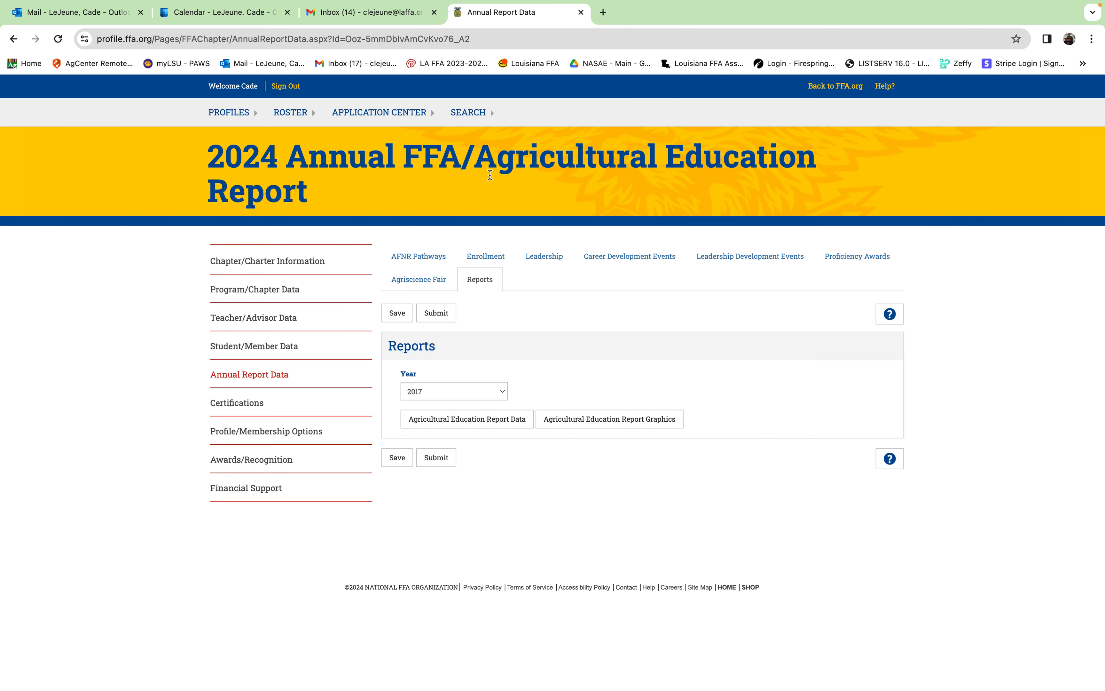
pyautogui.click(502, 392)
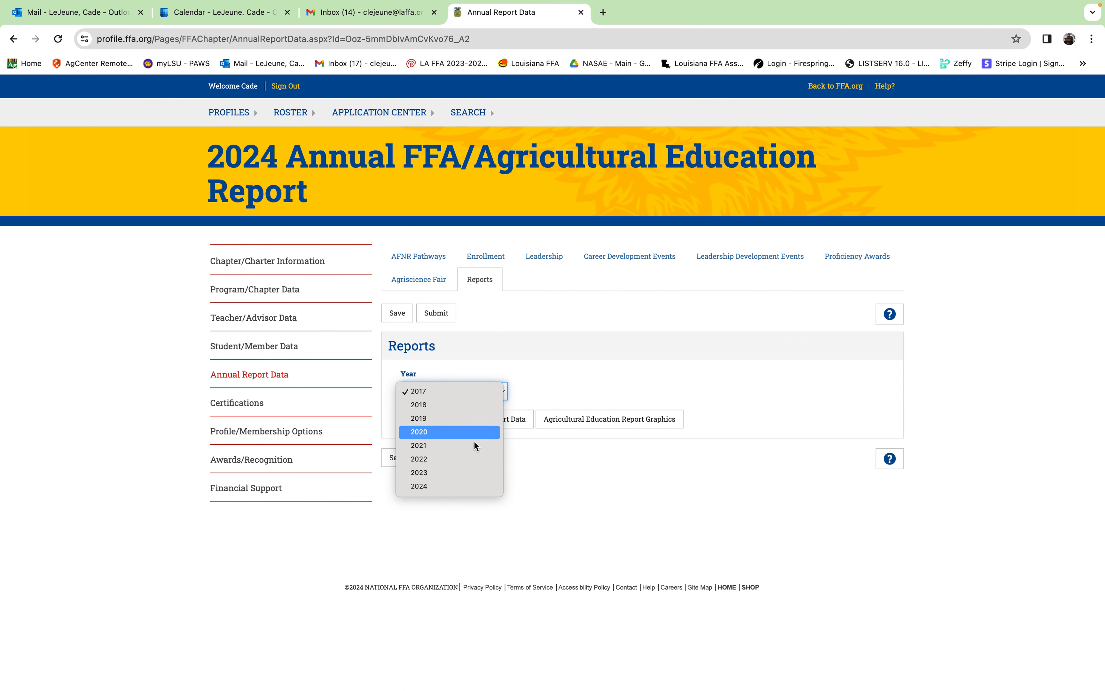
pyautogui.click(463, 484)
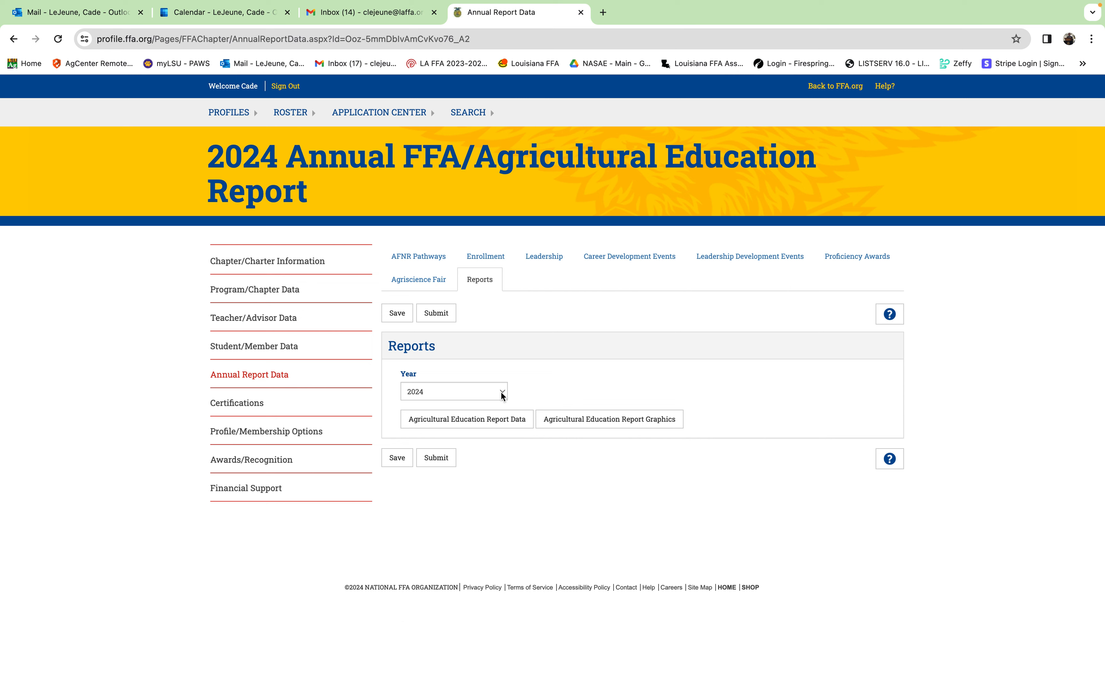
# Recheck the report's sections from AFNR Pathways through Proficiency Awards and return to the AFNR Pathways course list.
pyautogui.click(437, 285)
pyautogui.click(435, 268)
pyautogui.click(498, 262)
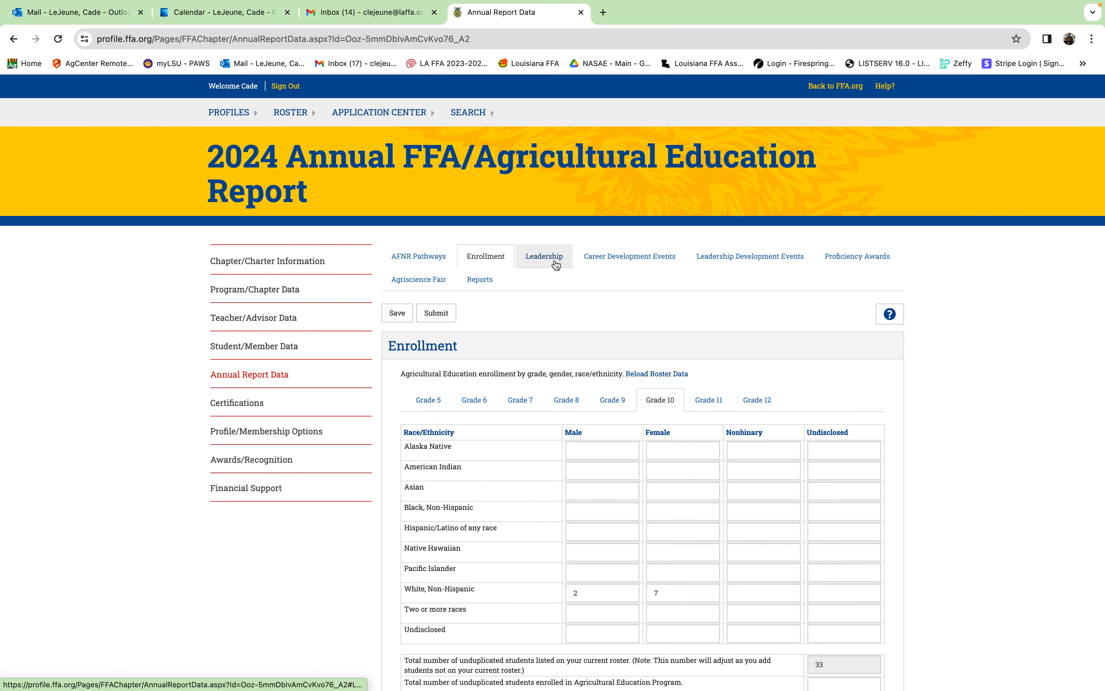
pyautogui.click(555, 261)
pyautogui.click(629, 263)
pyautogui.click(727, 263)
pyautogui.click(834, 263)
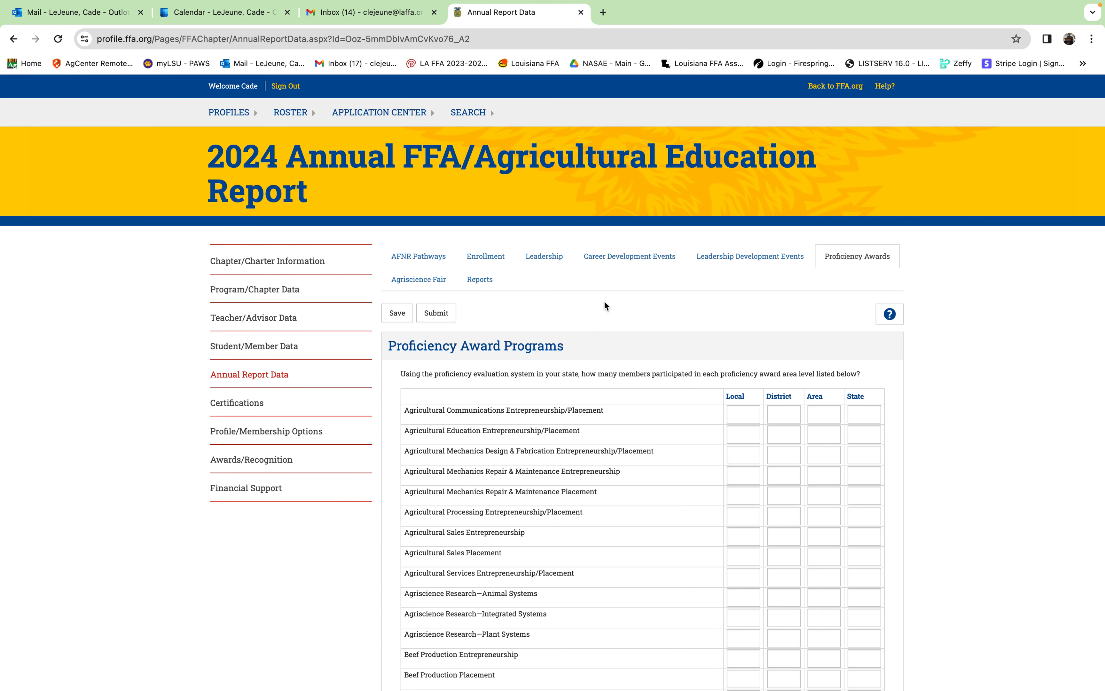
pyautogui.scroll(-3, 604, 304)
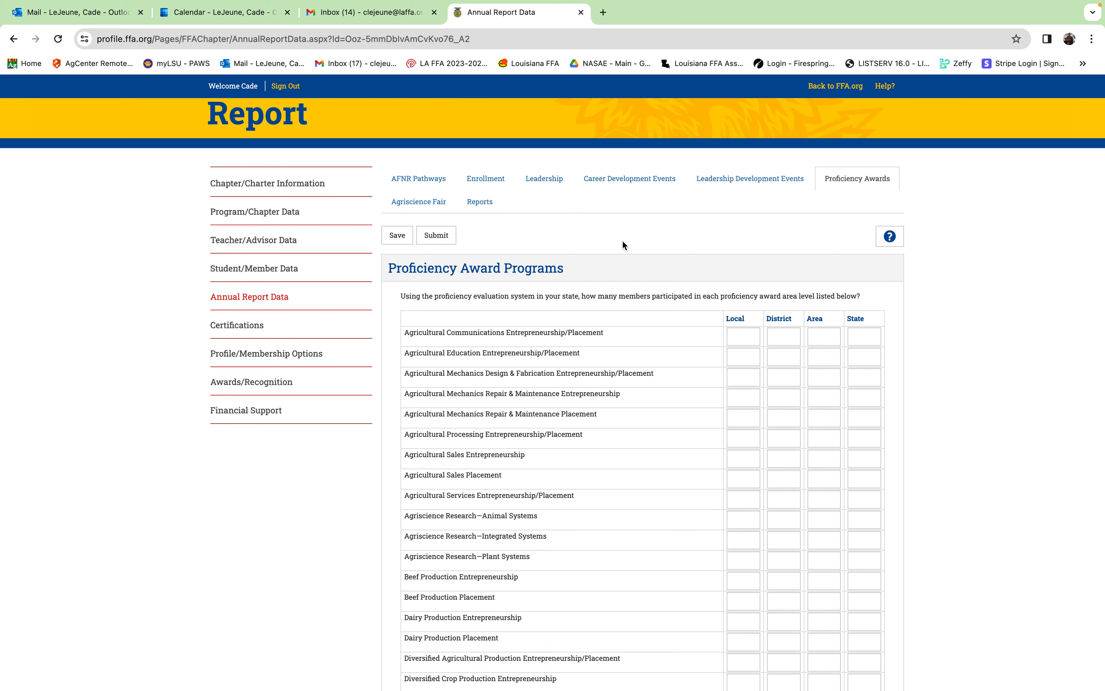
pyautogui.click(417, 179)
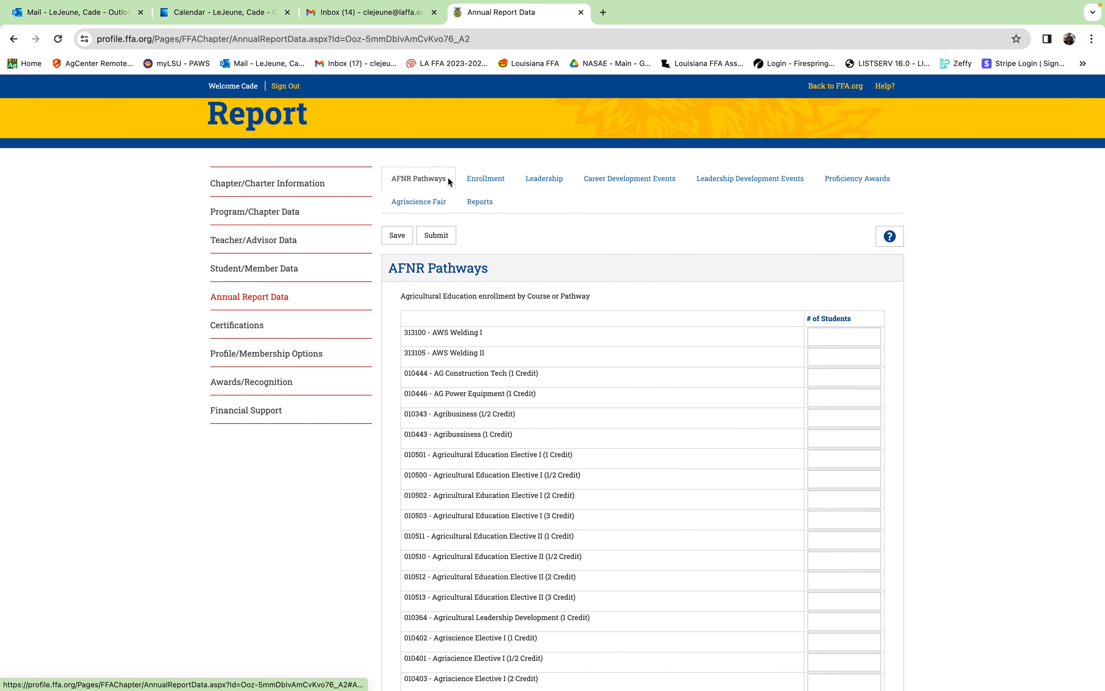
pyautogui.scroll(-2, 969, 385)
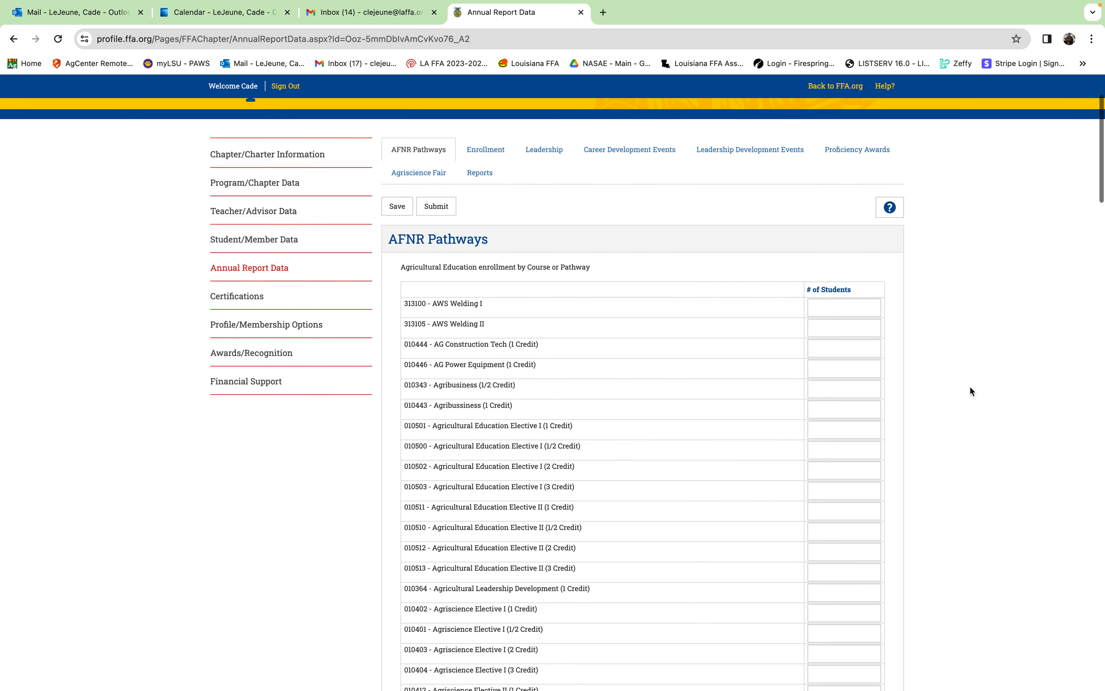